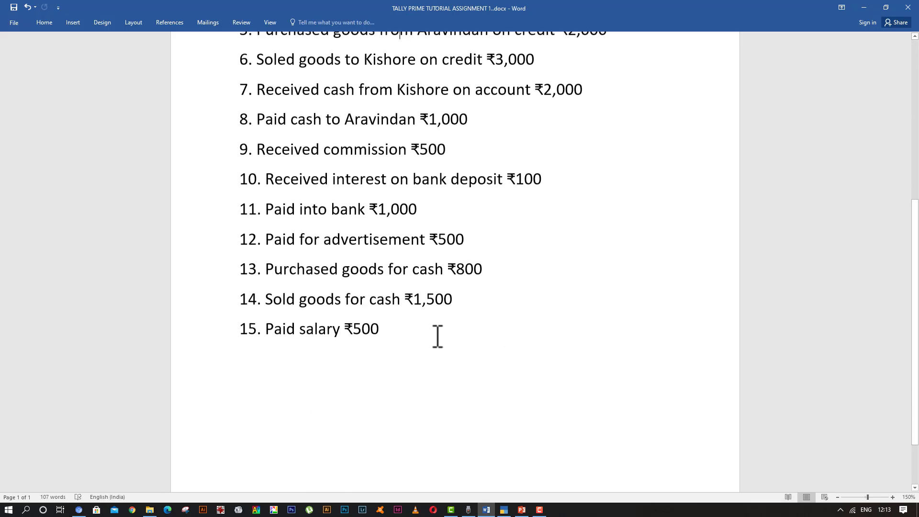
# Review the assignment's company details and transaction list in the Word document, highlighting the first transaction.
pyautogui.scroll(6, 437, 337)
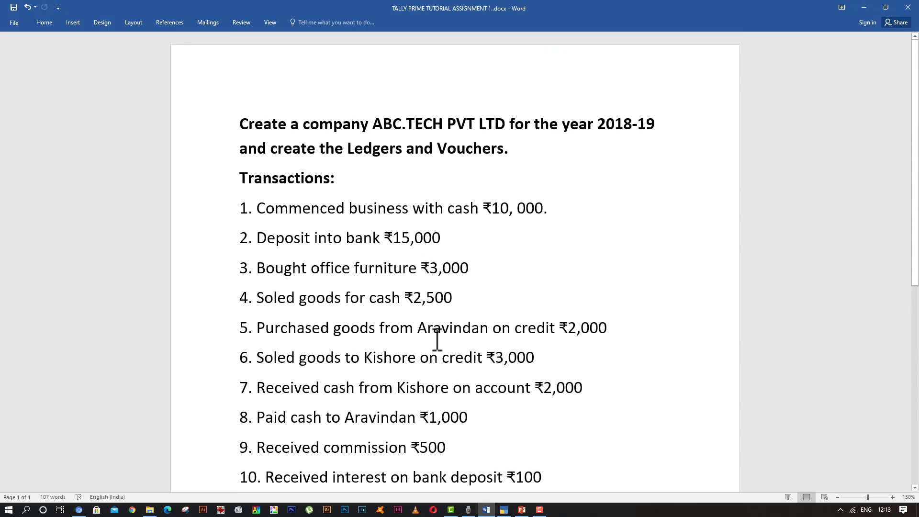
pyautogui.scroll(-1, 257, 328)
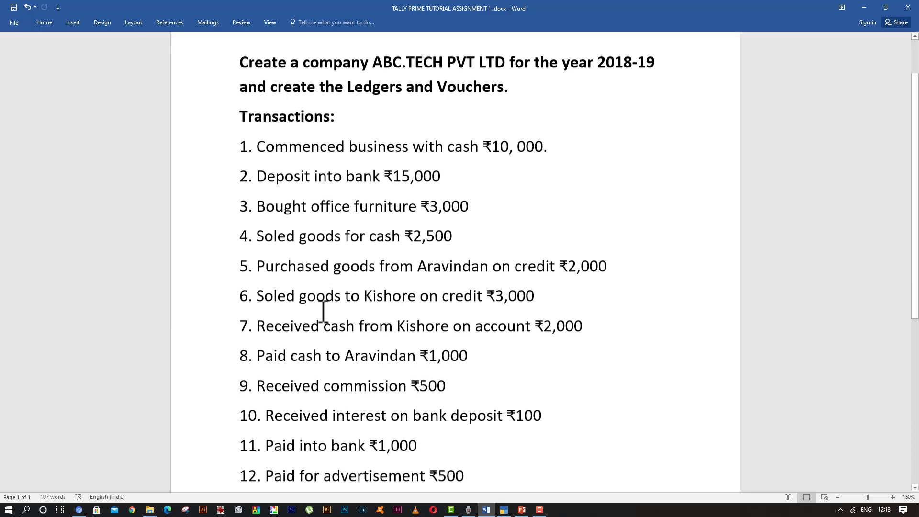
pyautogui.scroll(1, 265, 310)
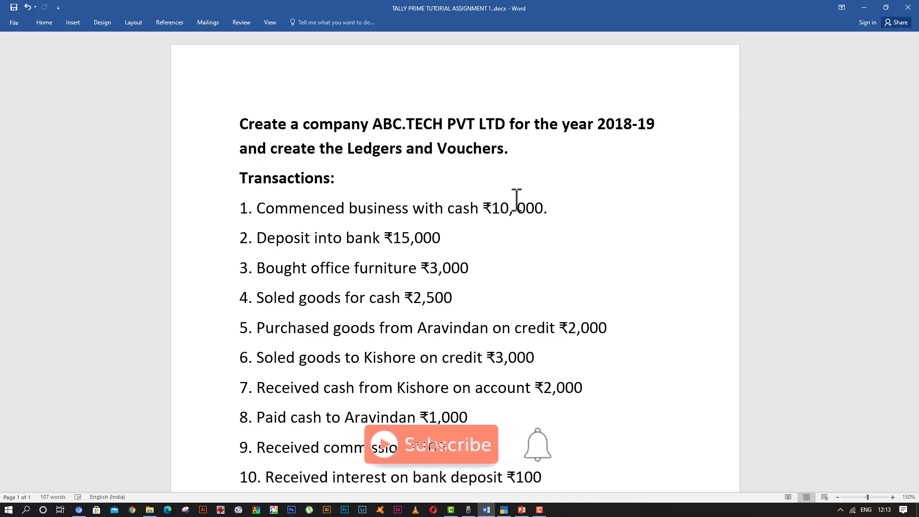
pyautogui.click(502, 509)
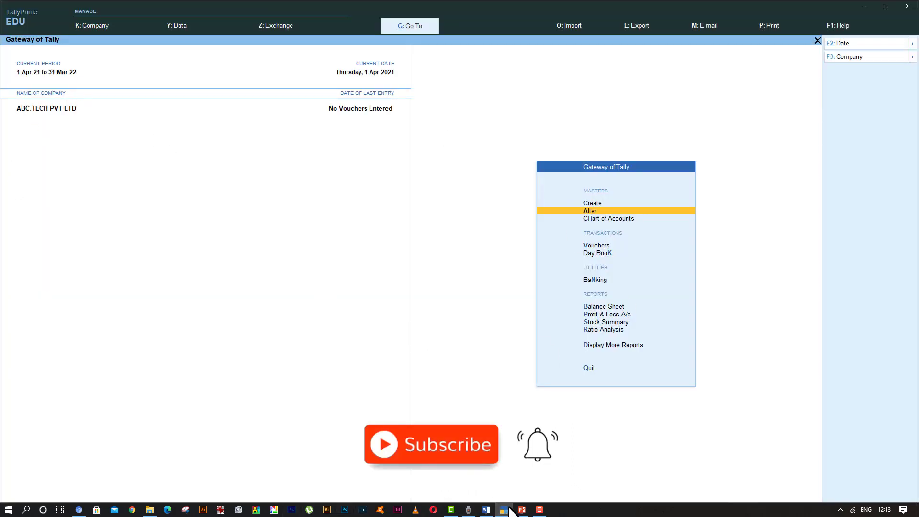
pyautogui.click(487, 511)
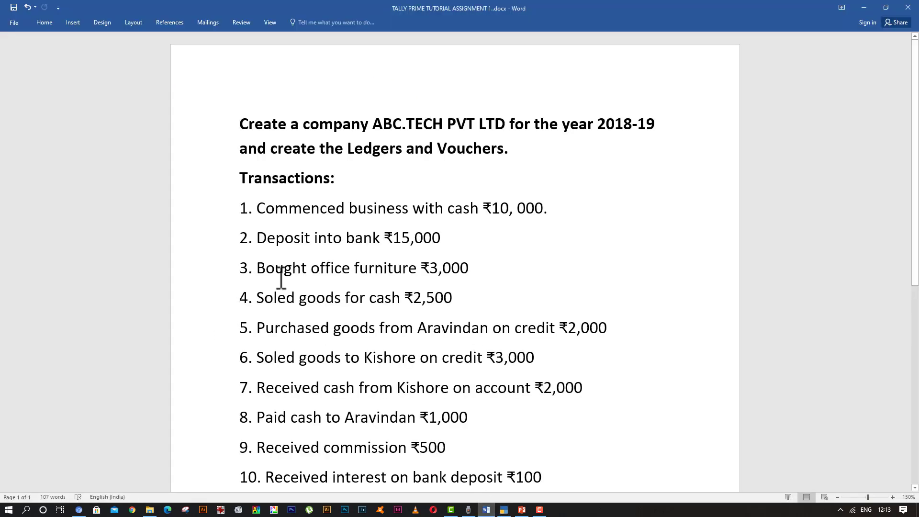
pyautogui.moveTo(258, 207); pyautogui.dragTo(605, 260)
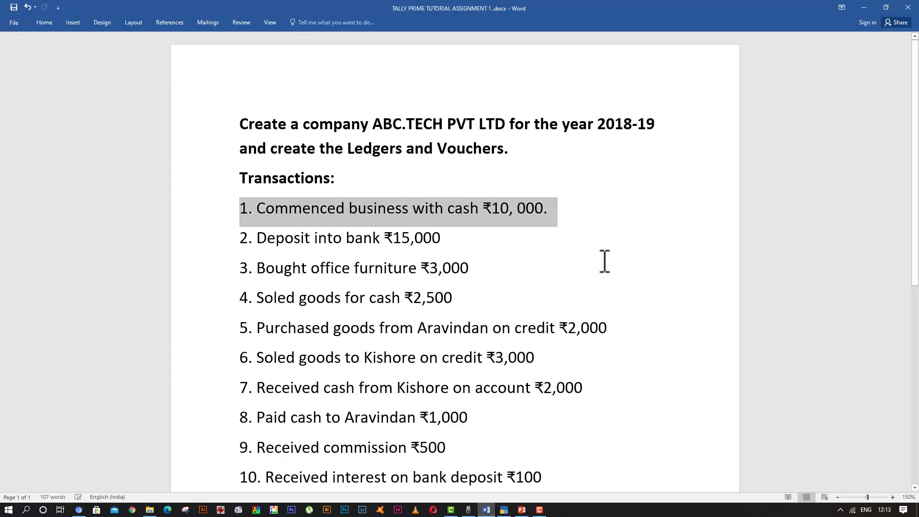
pyautogui.click(576, 277)
# Switch to TallyPrime and open a blank ledger creation form for ABC.TECH PVT LTD.
pyautogui.click(503, 509)
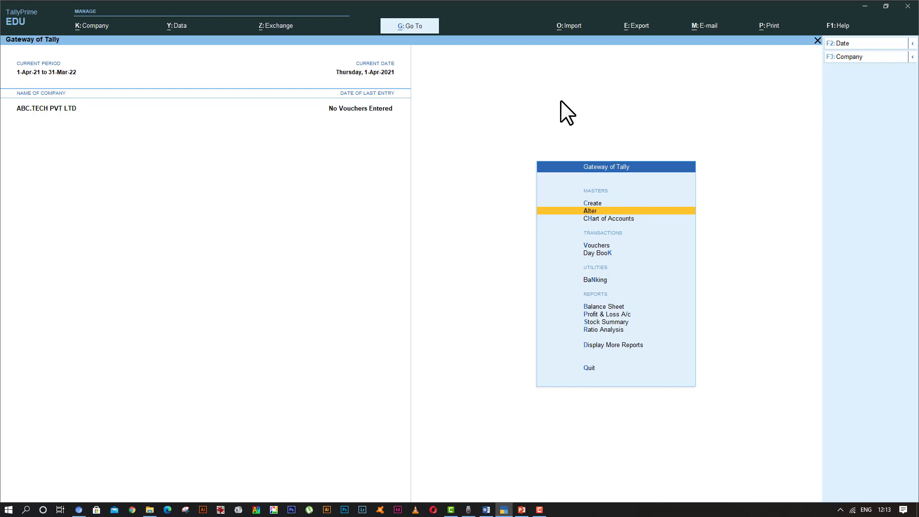
pyautogui.press('Up')
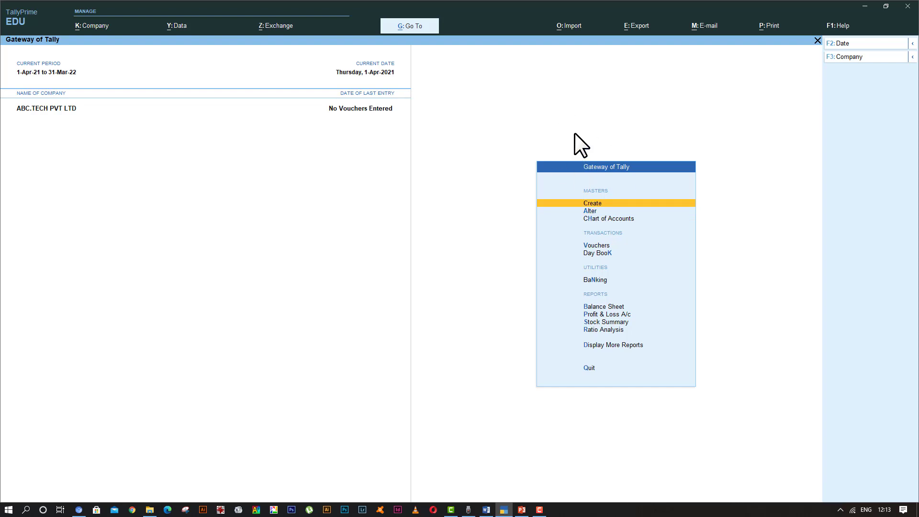
pyautogui.press('Return')
pyautogui.press('Down')
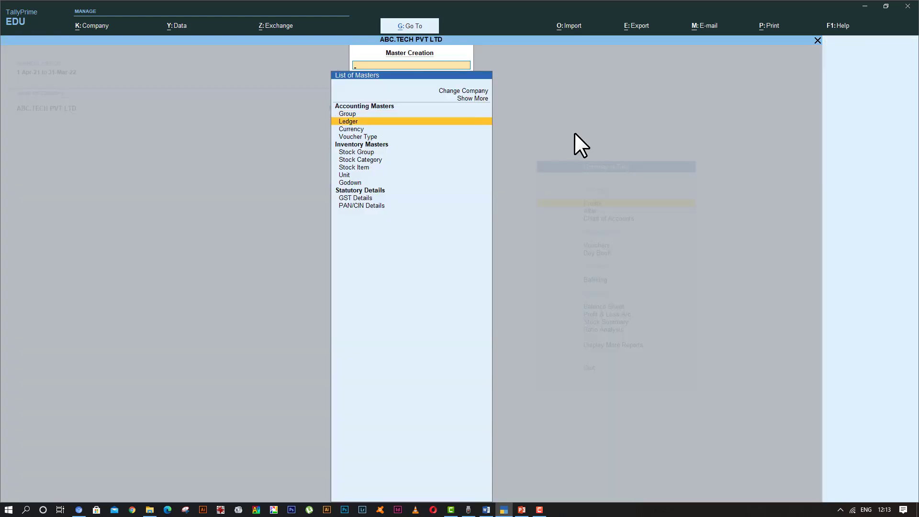
pyautogui.press('Return')
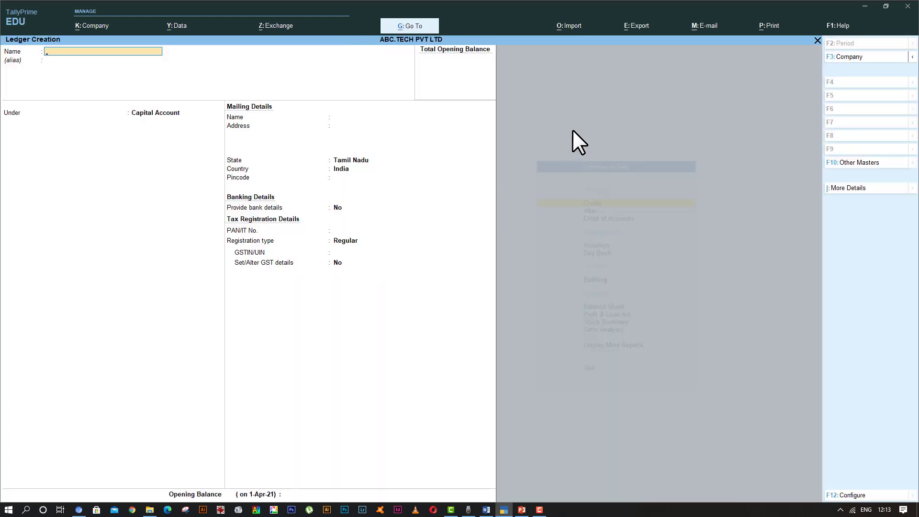
# Check transaction 1 in the Word assignment and name the new TallyPrime ledger CAPITAL A/C.
pyautogui.click(486, 509)
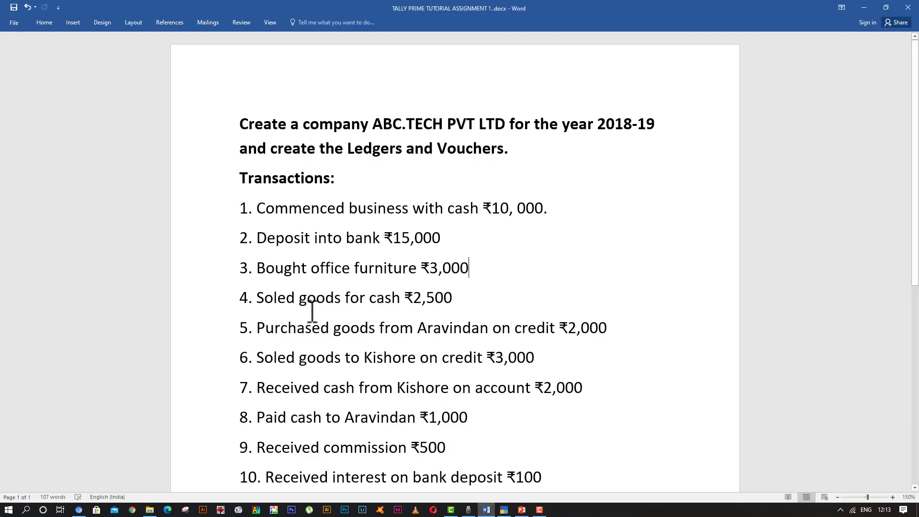
pyautogui.moveTo(262, 208); pyautogui.dragTo(560, 219)
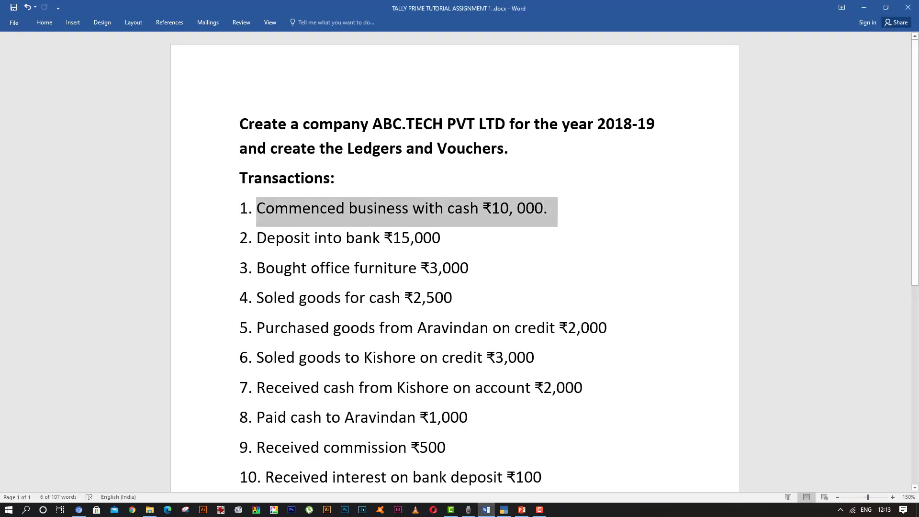
pyautogui.moveTo(506, 514)
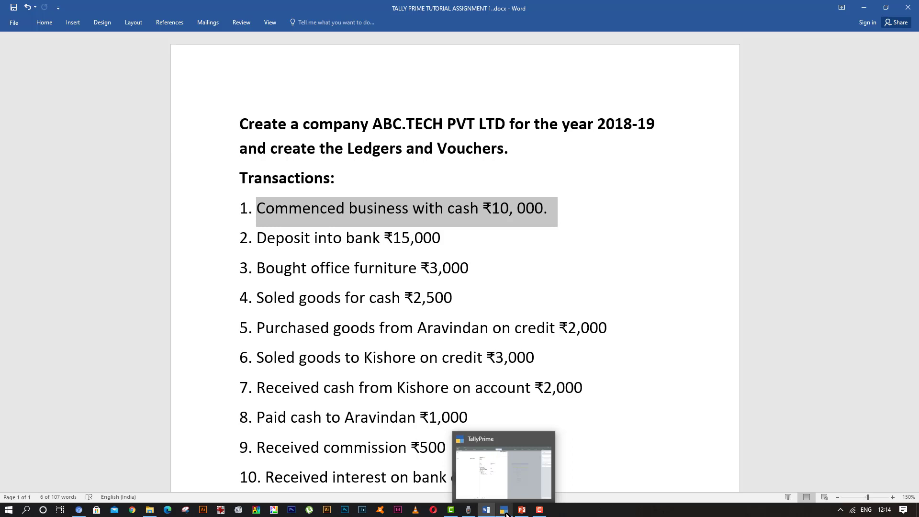
pyautogui.click(505, 510)
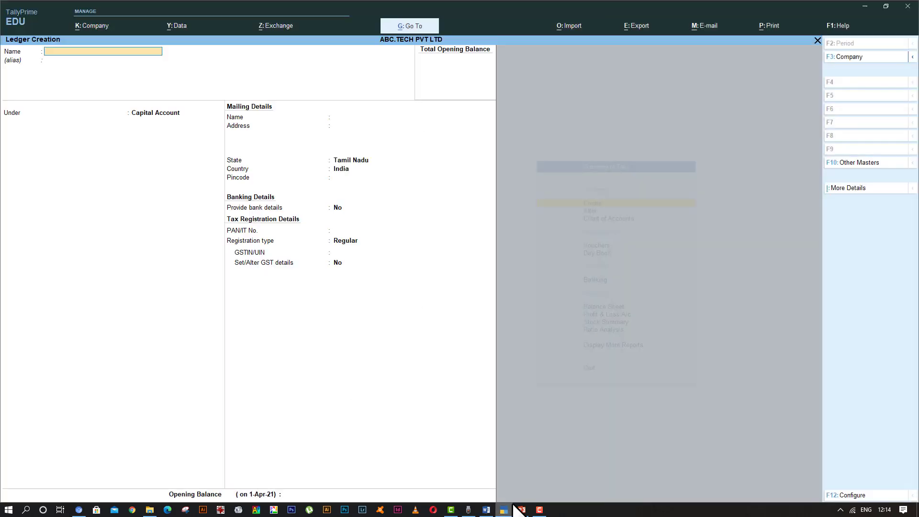
pyautogui.write('CAPI')
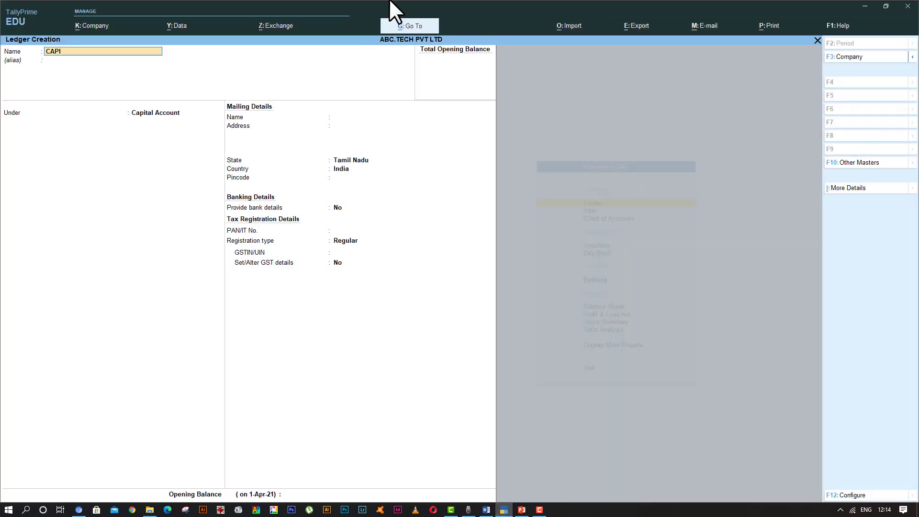
pyautogui.write('TAL A/C')
pyautogui.press('Return')
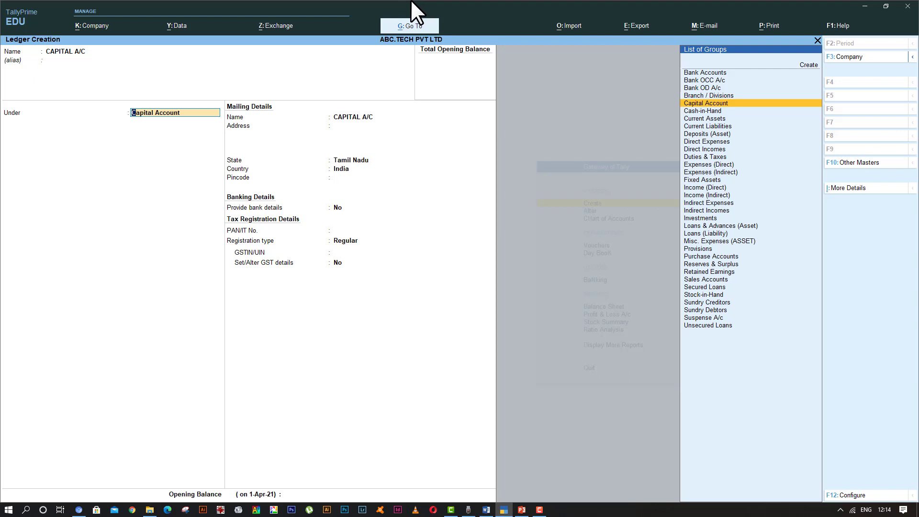
# Keep CAPITAL A/C under Capital Account, accept the remaining default details and save the ledger.
pyautogui.press('Return')
pyautogui.press('Return')
pyautogui.press('Return')
pyautogui.press('Return')
pyautogui.press('Return')
pyautogui.press('Return')
pyautogui.press('Return')
pyautogui.press('Return')
pyautogui.press('Return')
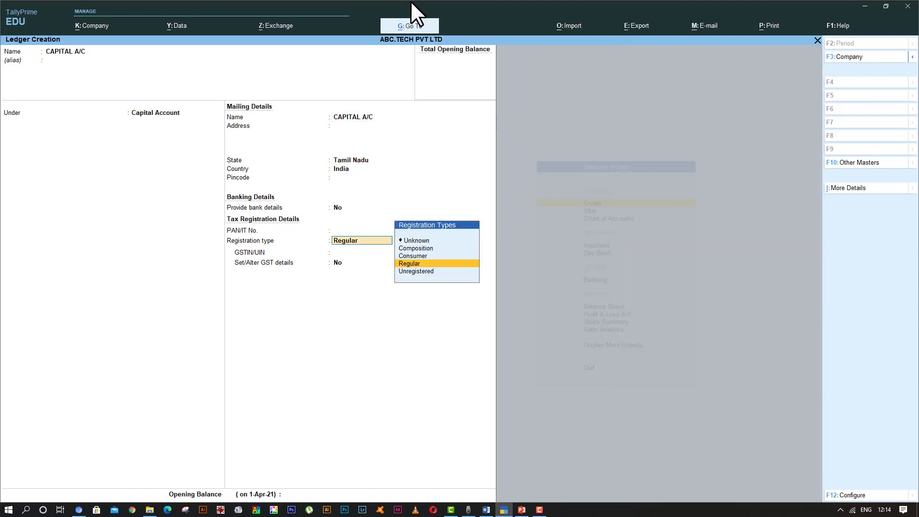
pyautogui.press('Return')
pyautogui.press('Return')
pyautogui.press('Return')
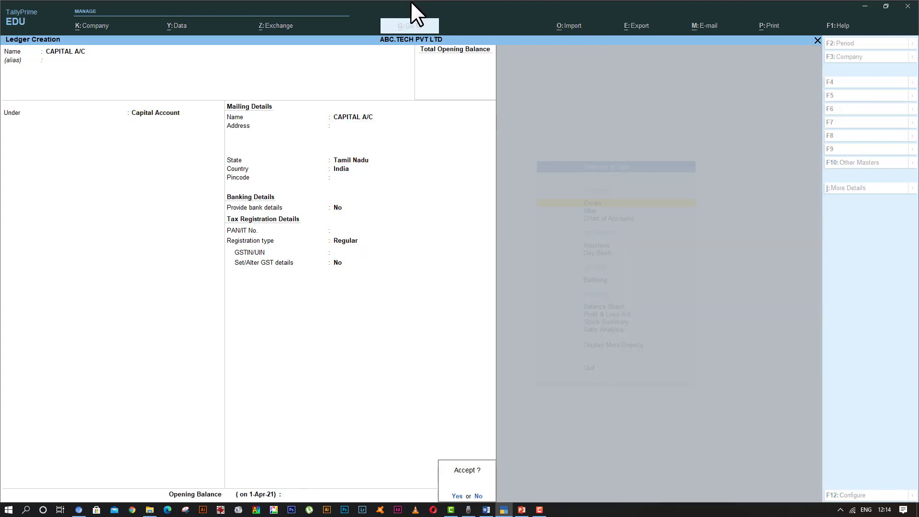
pyautogui.press('Return')
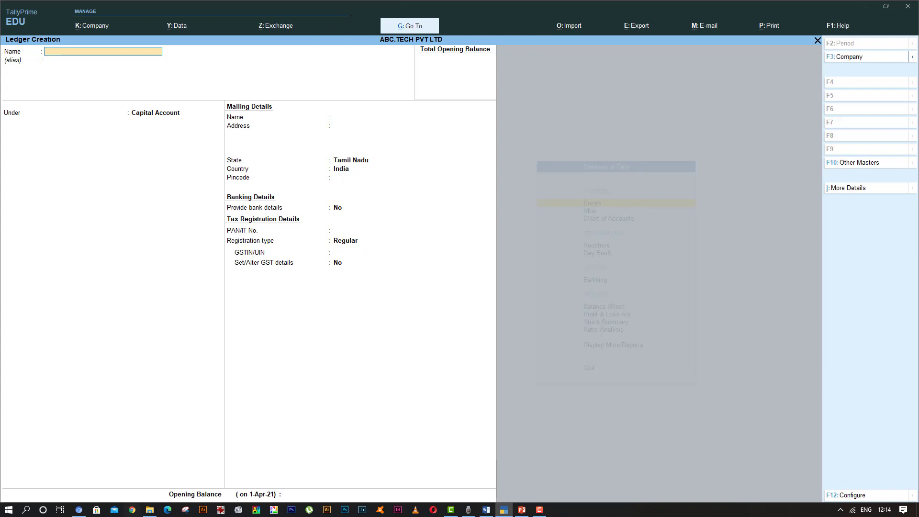
# Check transaction 2 in the Word assignment and enter a TallyPrime ledger named BANK A/C under Bank Accounts.
pyautogui.click(485, 511)
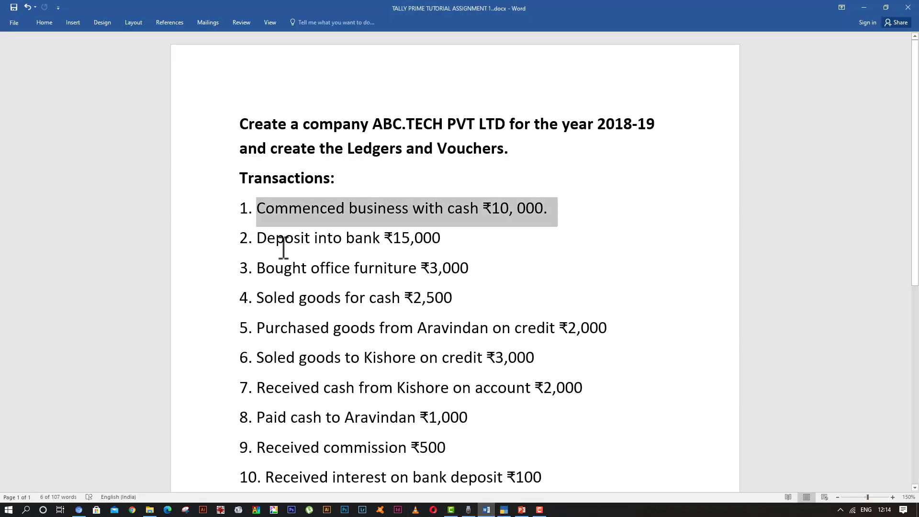
pyautogui.moveTo(259, 240); pyautogui.dragTo(447, 240)
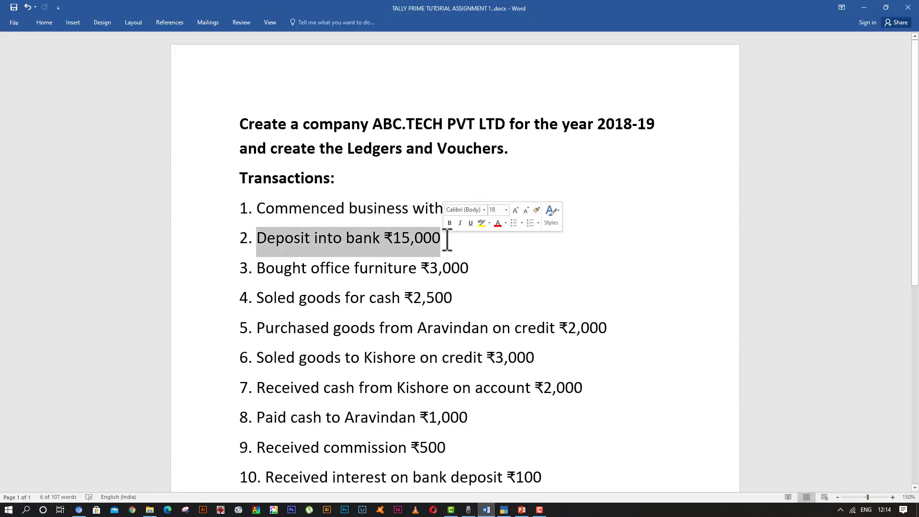
pyautogui.click(504, 511)
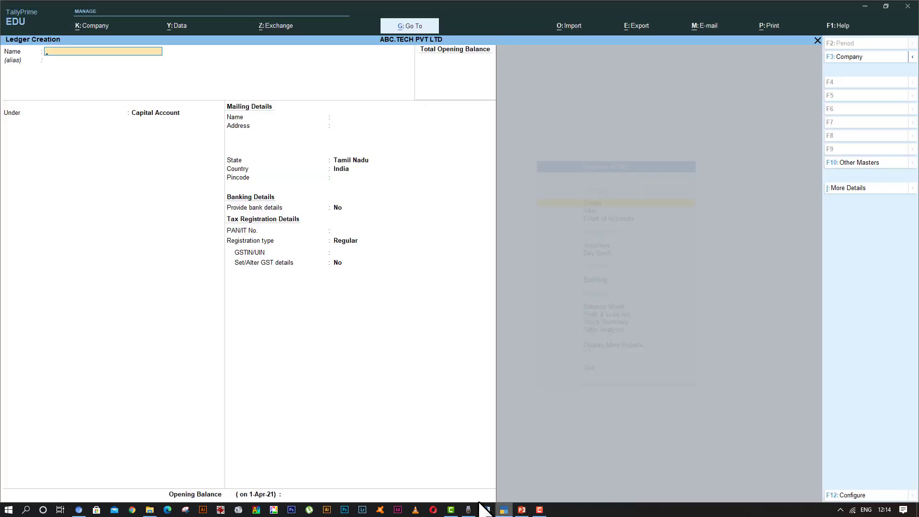
pyautogui.write('BANK A/C')
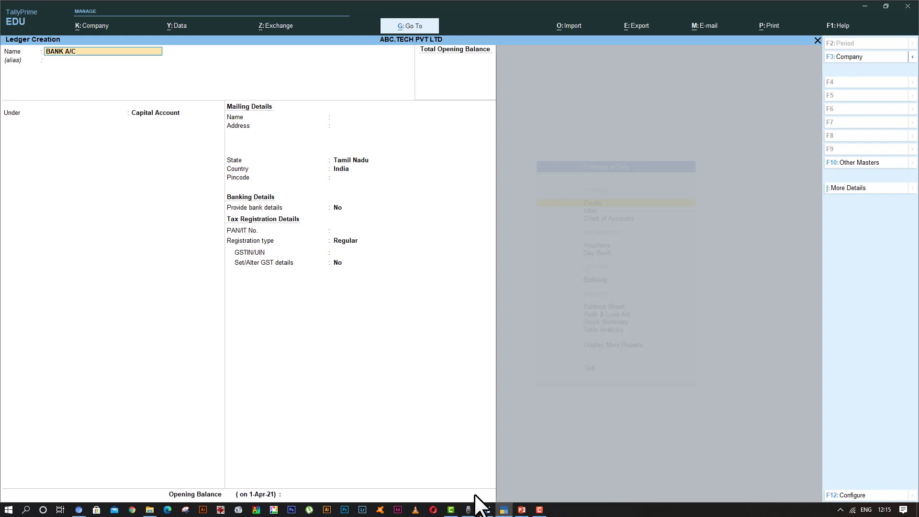
pyautogui.press('Return')
pyautogui.write('B')
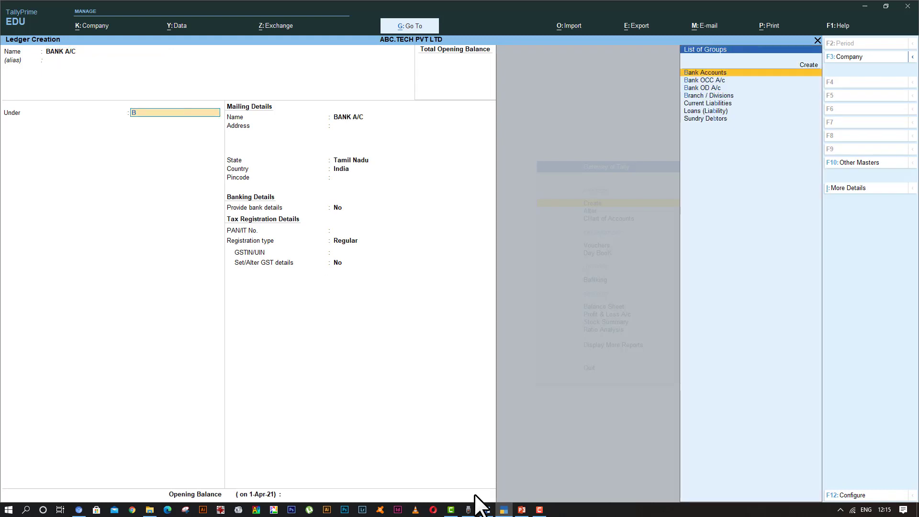
pyautogui.press('Return')
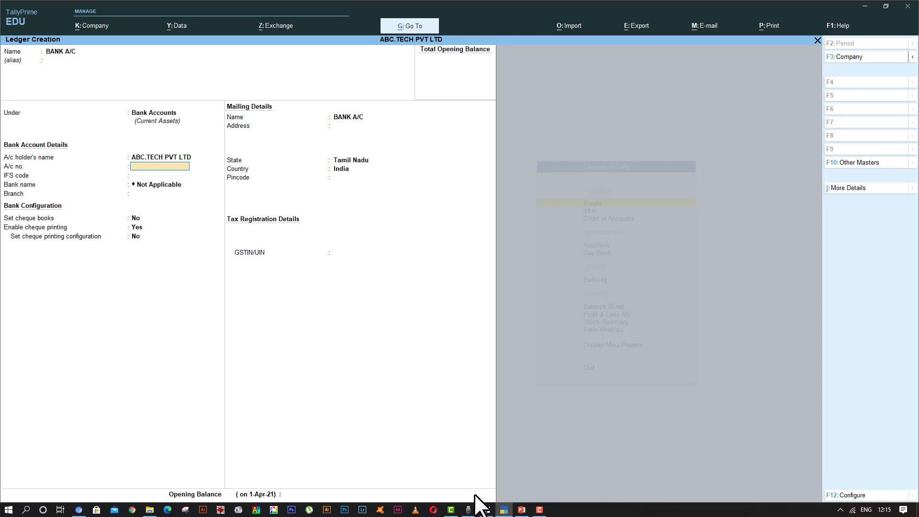
# Leave BANK A/C's account, cheque and mailing details at their defaults and save the ledger.
pyautogui.press('Return')
pyautogui.press('Return')
pyautogui.press('Return')
pyautogui.press('Return')
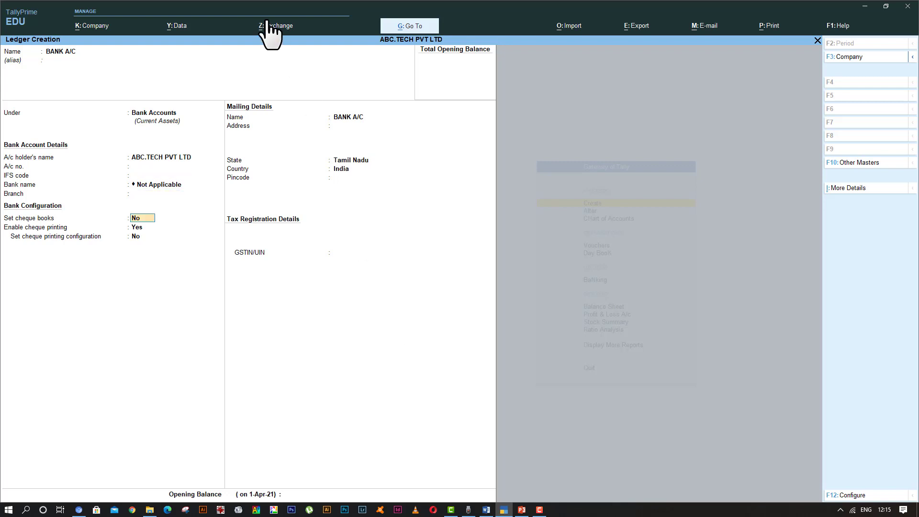
pyautogui.press('Return')
pyautogui.press('Return')
pyautogui.press('Return')
pyautogui.press('Return')
pyautogui.press('Return')
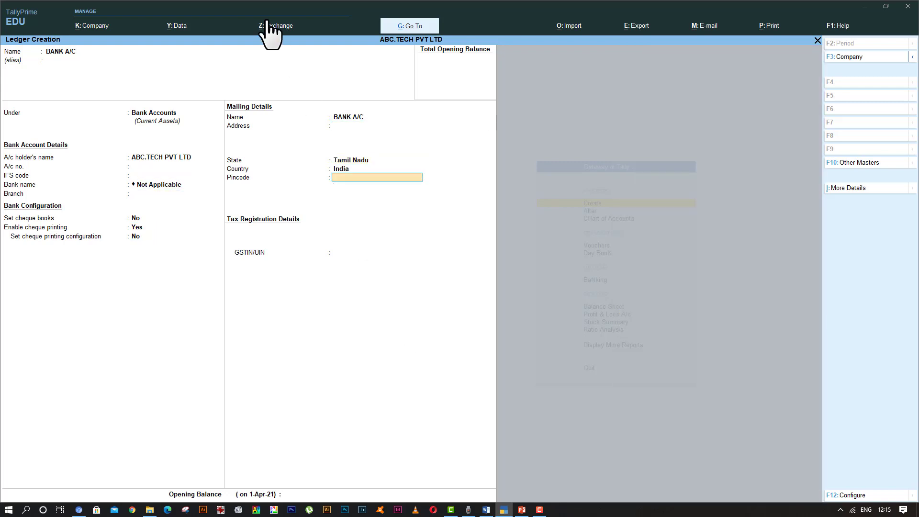
pyautogui.press('Return')
pyautogui.press('Return')
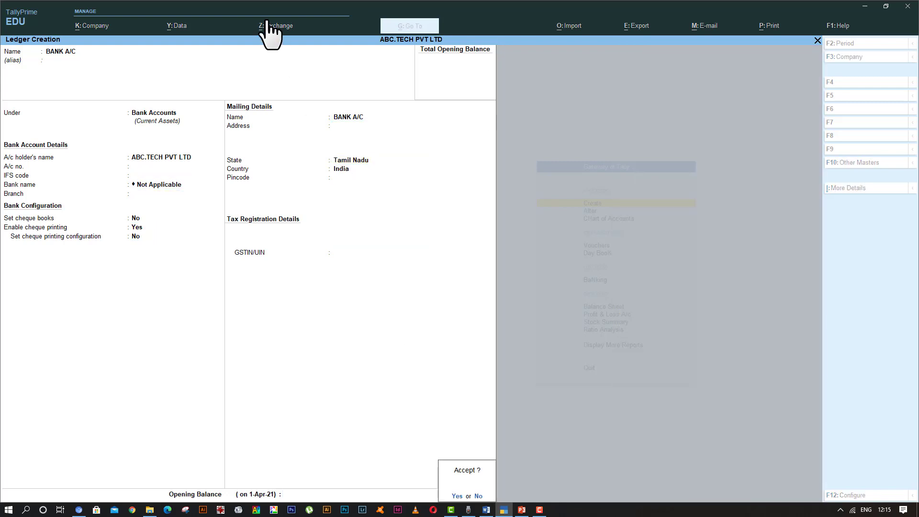
pyautogui.press('Return')
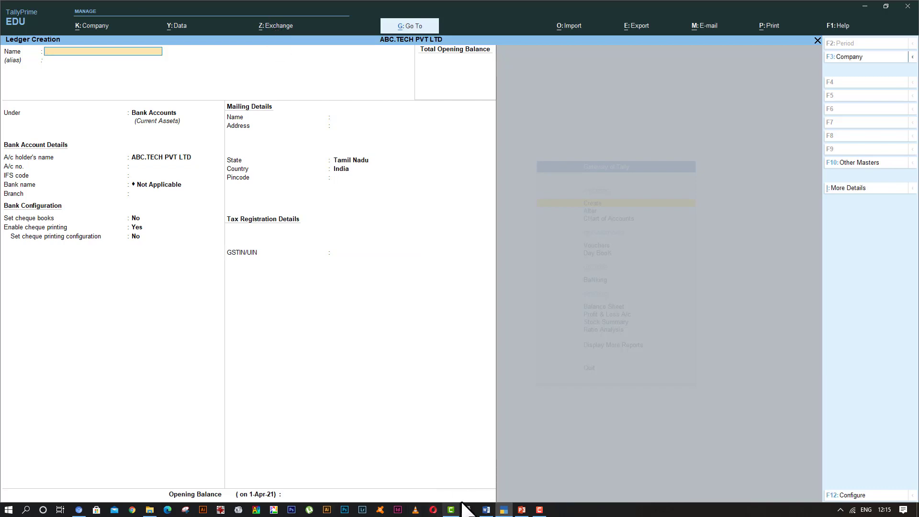
# Check transaction 3 in the Word assignment and enter a TallyPrime ledger named FURNITURE A/C under Fixed Assets.
pyautogui.click(485, 511)
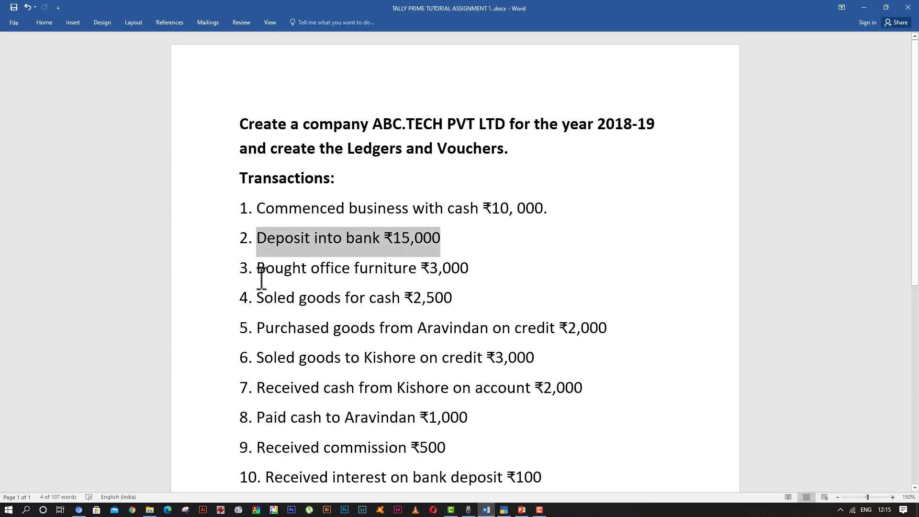
pyautogui.moveTo(262, 273); pyautogui.dragTo(461, 287)
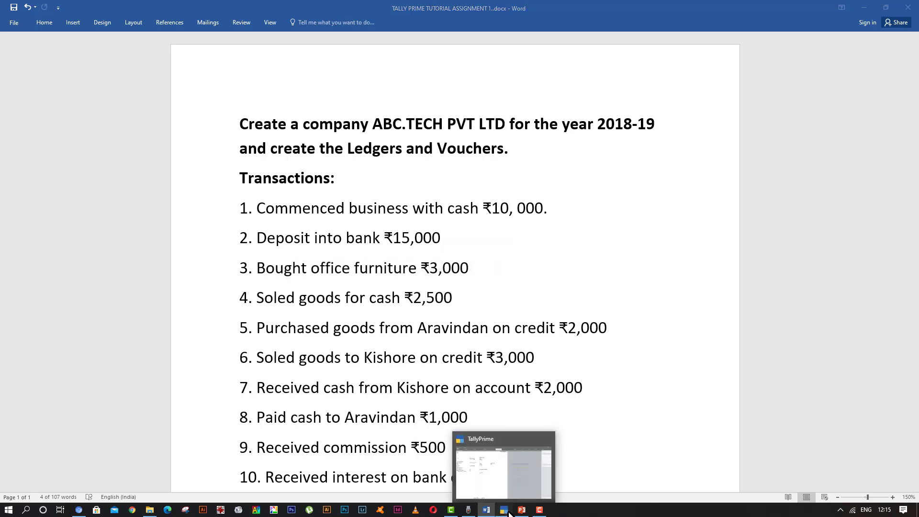
pyautogui.click(503, 509)
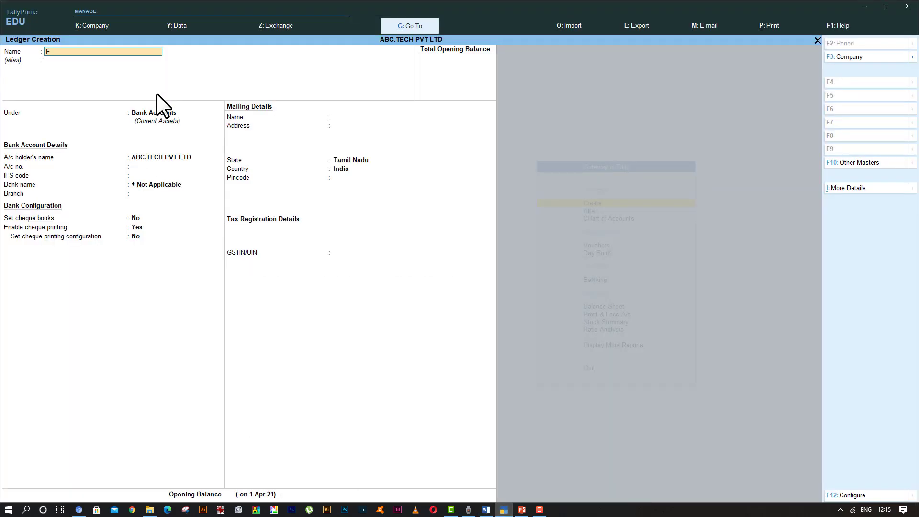
pyautogui.write('FURNITURE A/C')
pyautogui.press('Return')
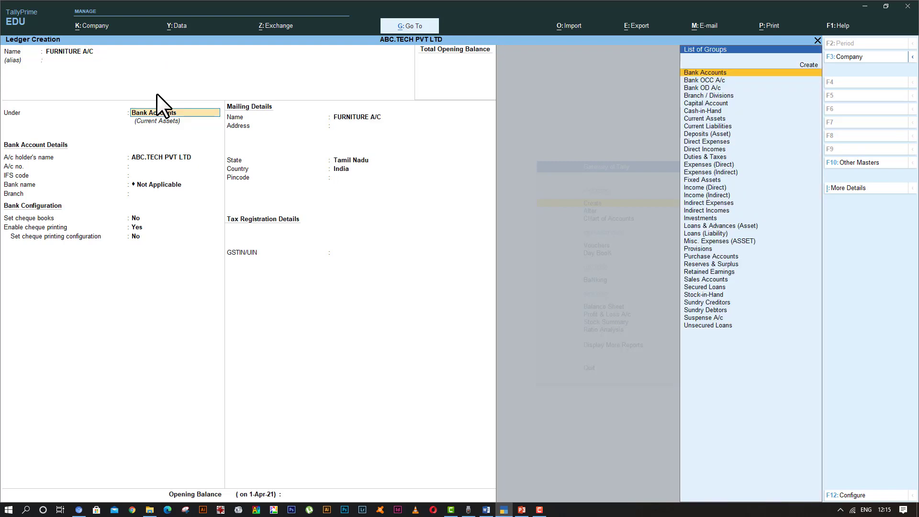
pyautogui.write('F')
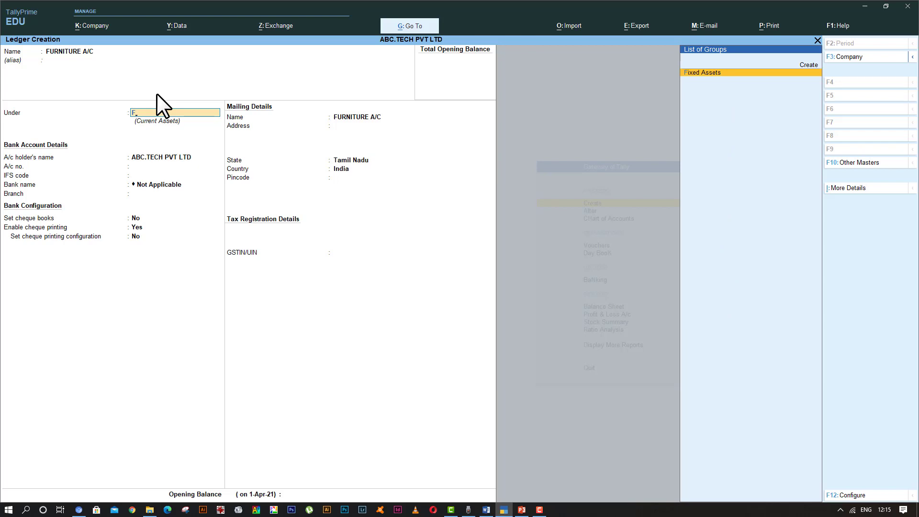
pyautogui.press('Return')
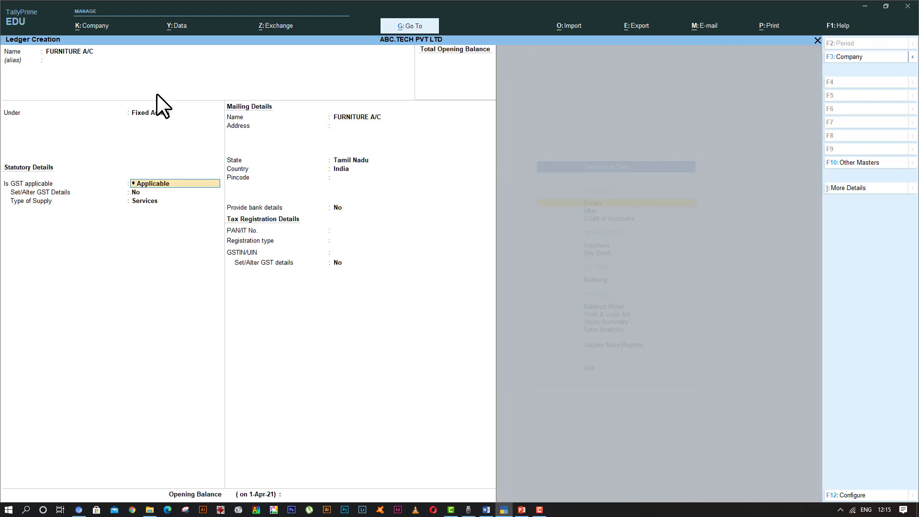
# Leave FURNITURE A/C's GST, mailing, banking and tax registration details at their defaults and save the ledger.
pyautogui.press('Return')
pyautogui.press('Return')
pyautogui.press('Return')
pyautogui.press('Return')
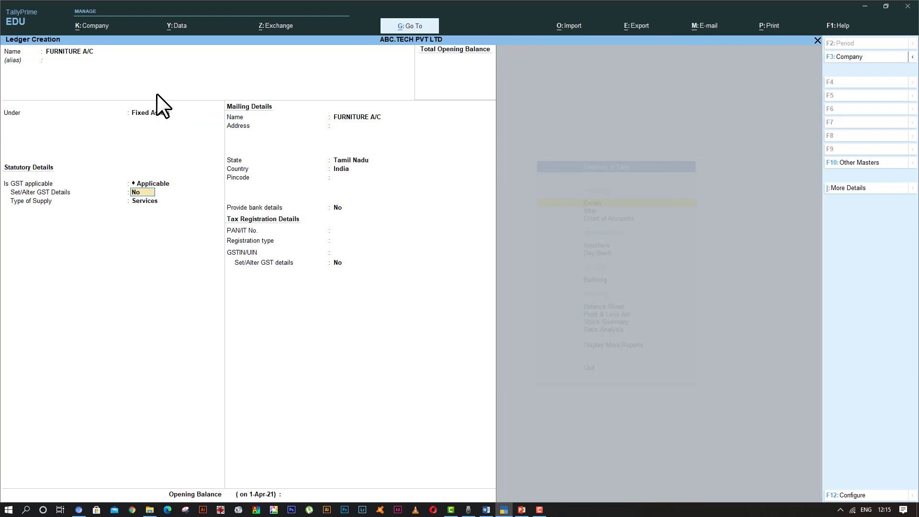
pyautogui.press('Return')
pyautogui.press('Return')
pyautogui.press('Return')
pyautogui.press('Return')
pyautogui.press('Return')
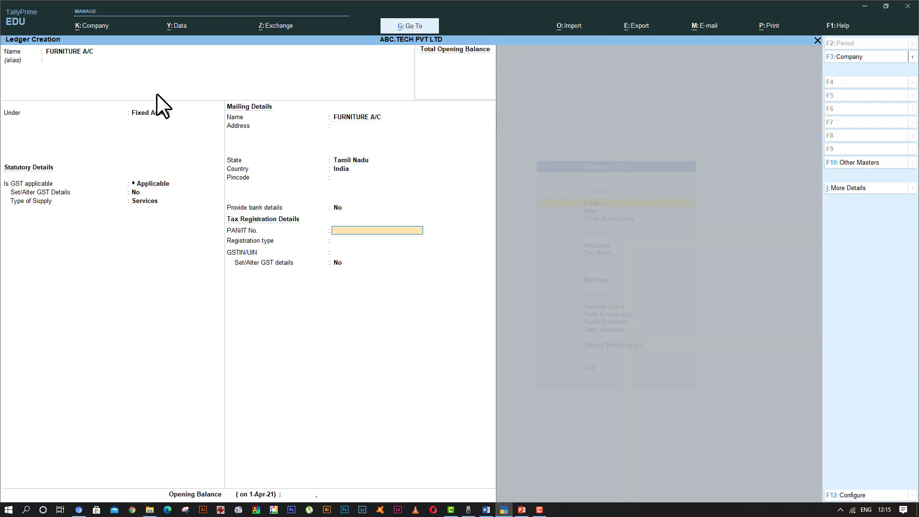
pyautogui.press('Return')
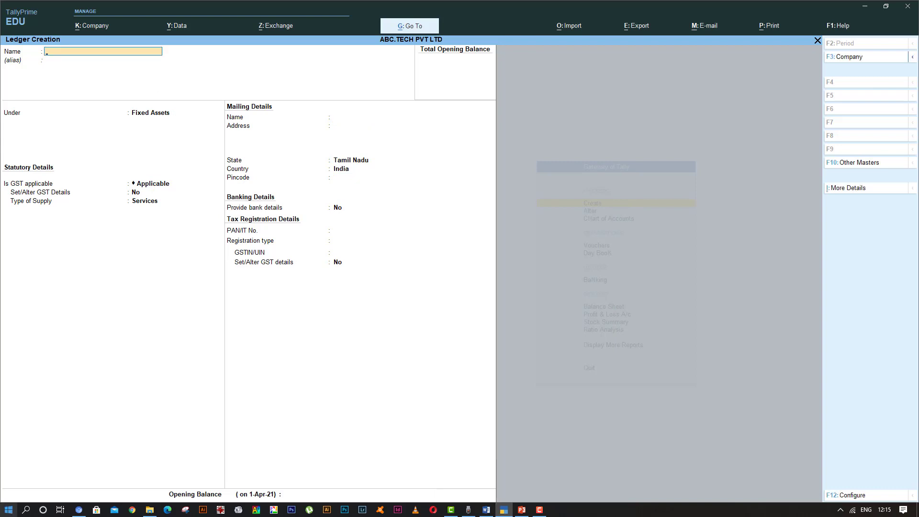
# Check transaction 4 in the Word assignment and enter a TallyPrime ledger named SALES A/C under Sales Accounts.
pyautogui.click(484, 508)
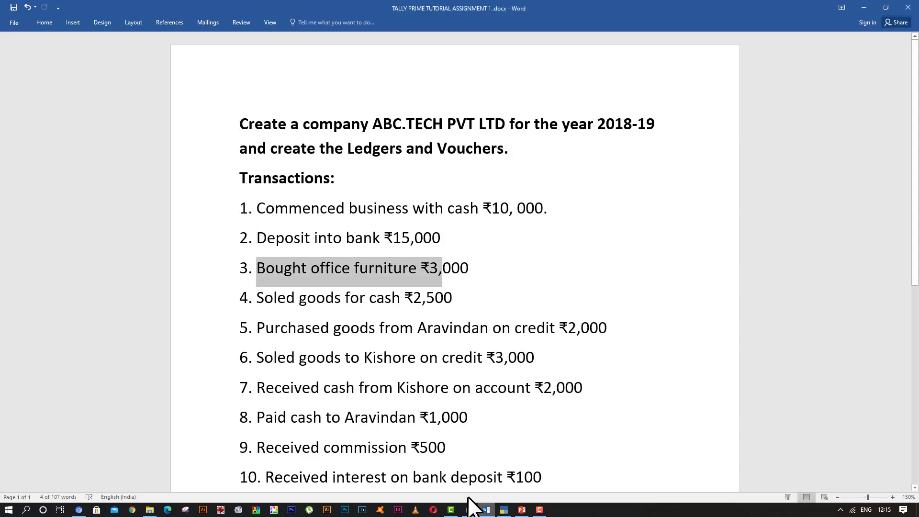
pyautogui.moveTo(266, 299); pyautogui.dragTo(412, 301)
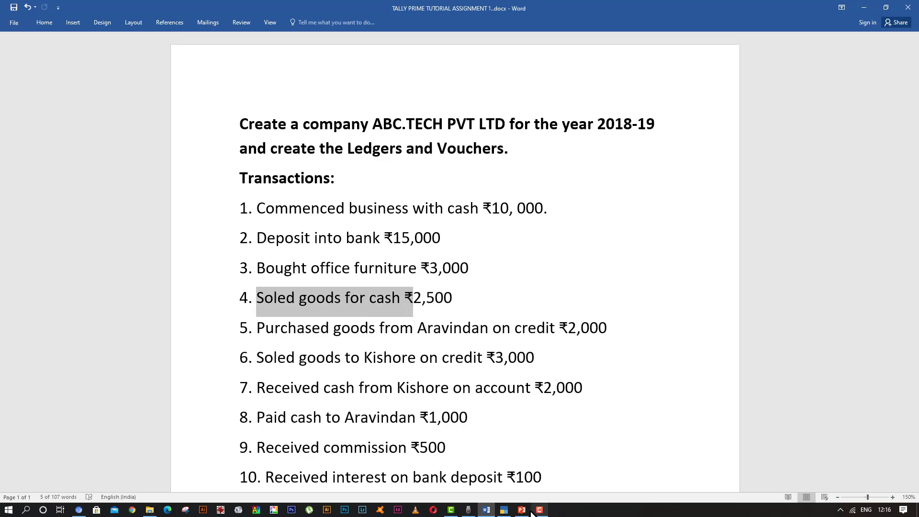
pyautogui.click(502, 510)
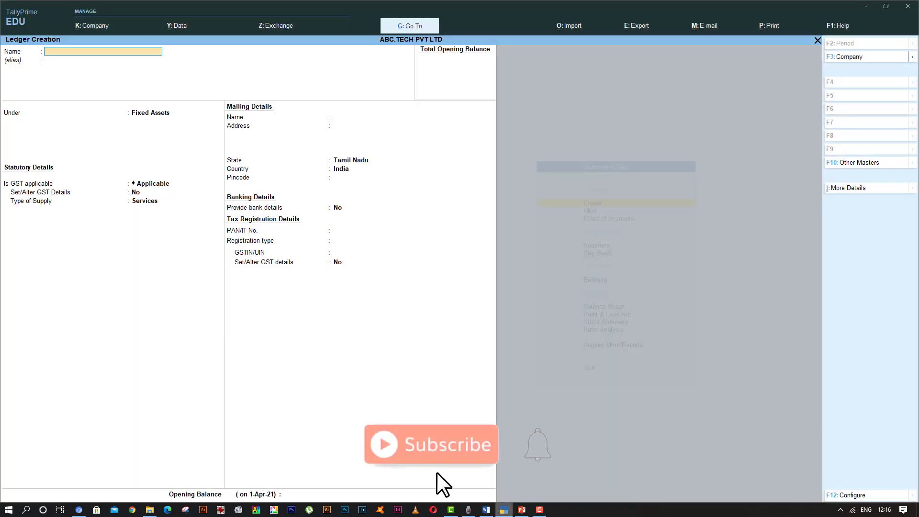
pyautogui.write('SALES A/C')
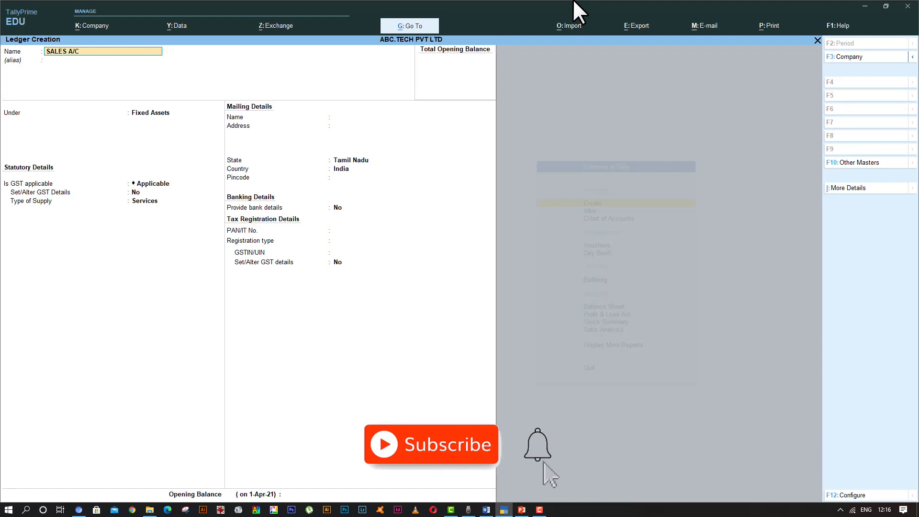
pyautogui.press('Return')
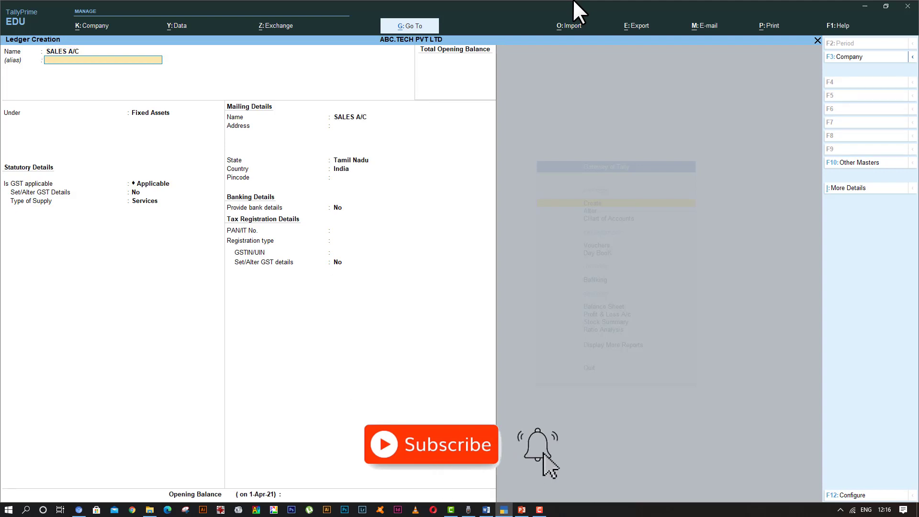
pyautogui.press('Return')
pyautogui.write('S')
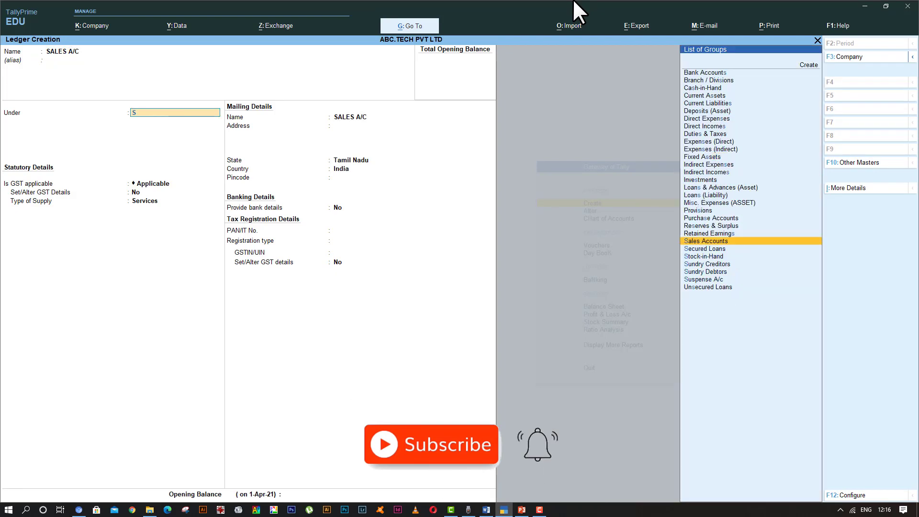
pyautogui.press('Return')
# Keep SALES A/C's ledger type as Not Applicable, accept the default GST details and save the ledger.
pyautogui.press('Return')
pyautogui.press('Return')
pyautogui.press('Return')
pyautogui.press('Return')
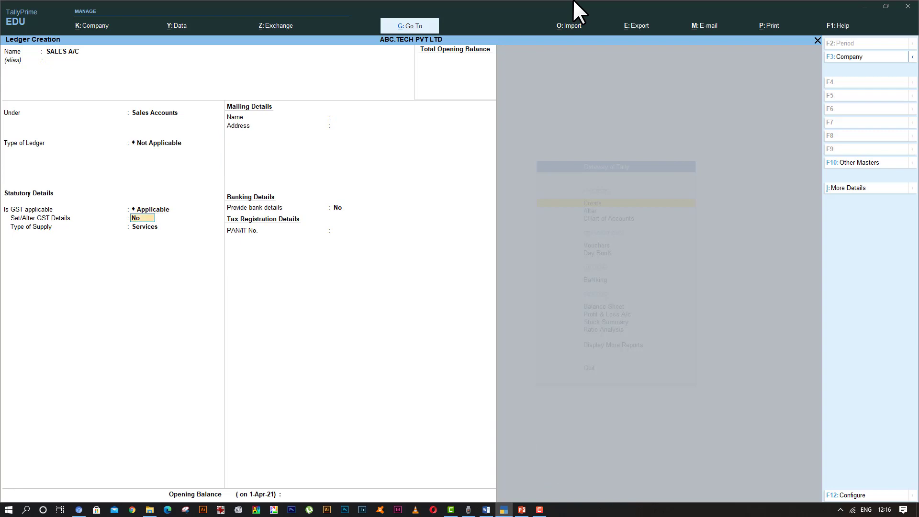
pyautogui.press('Return')
pyautogui.press('Return')
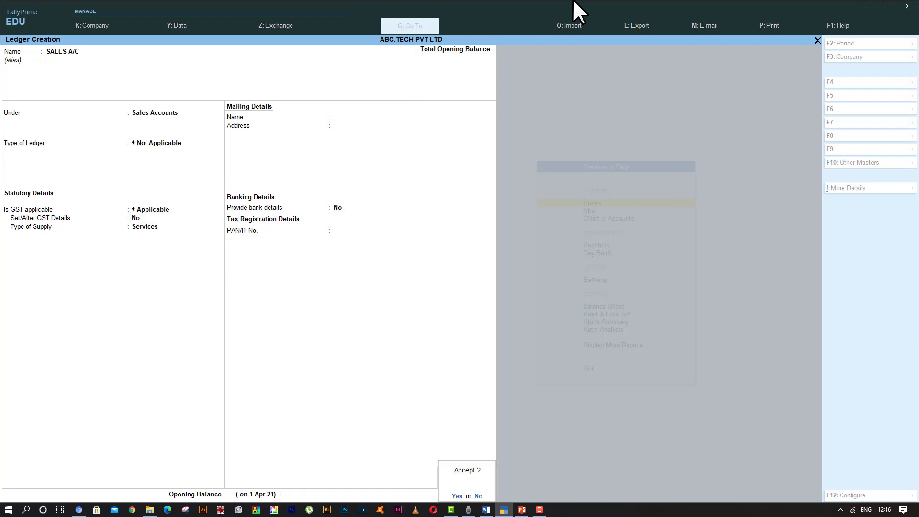
pyautogui.press('Return')
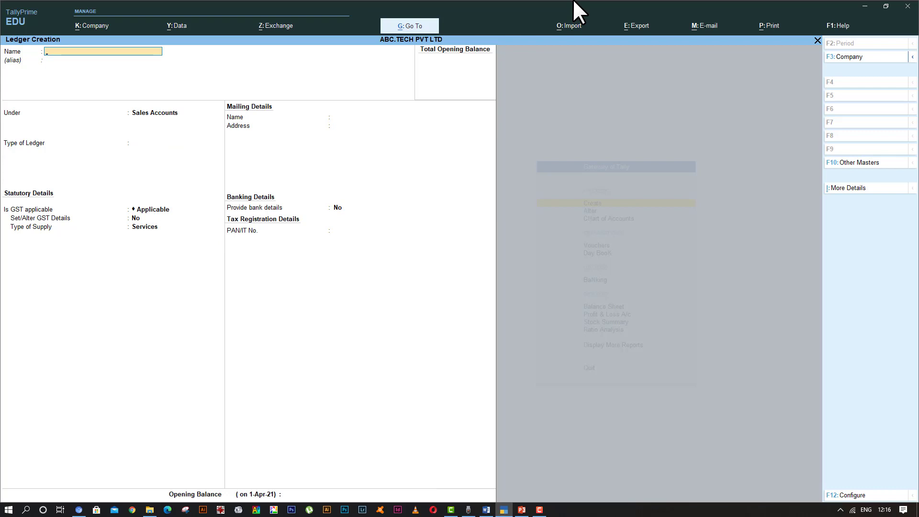
# Check transaction 5 in the Word assignment and enter a TallyPrime ledger named PURCHASE A/C under Purchase Accounts.
pyautogui.click(487, 510)
pyautogui.moveTo(266, 330); pyautogui.dragTo(521, 333)
pyautogui.moveTo(553, 333); pyautogui.dragTo(549, 329)
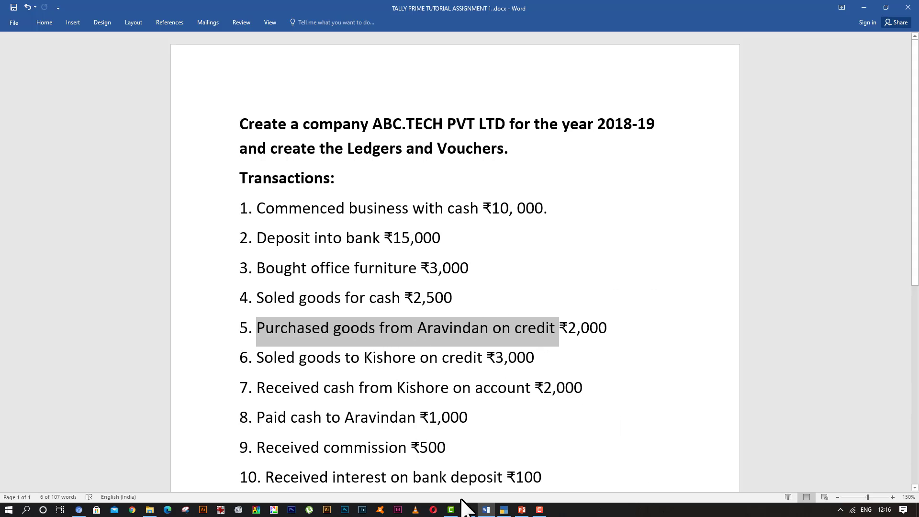
pyautogui.click(503, 509)
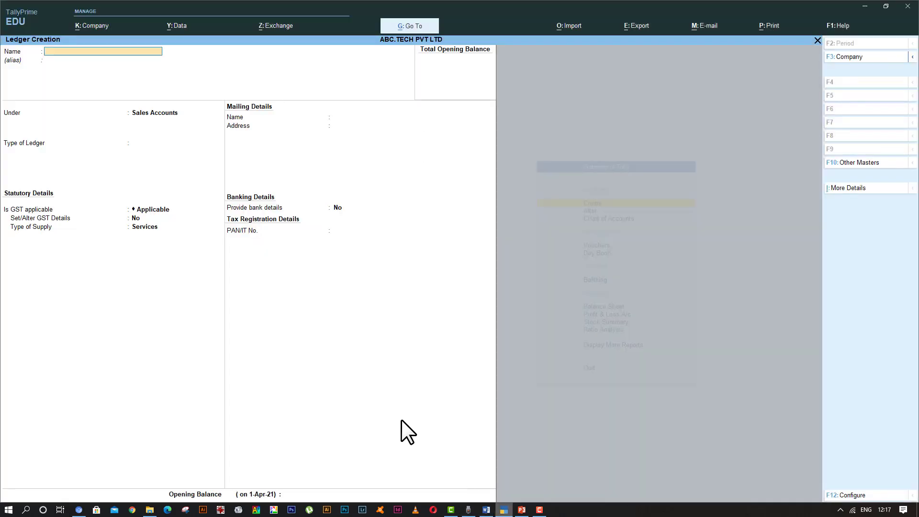
pyautogui.write('PURCHASE A/C')
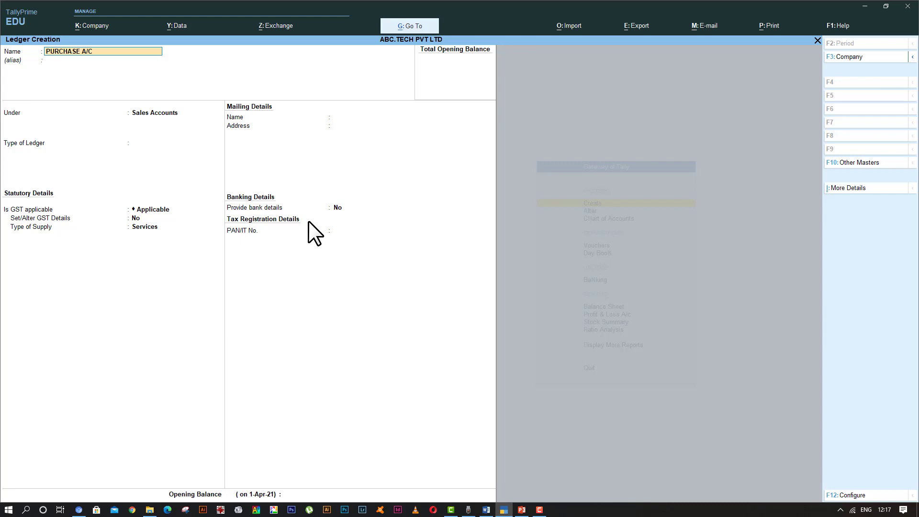
pyautogui.press('Return')
pyautogui.write('P')
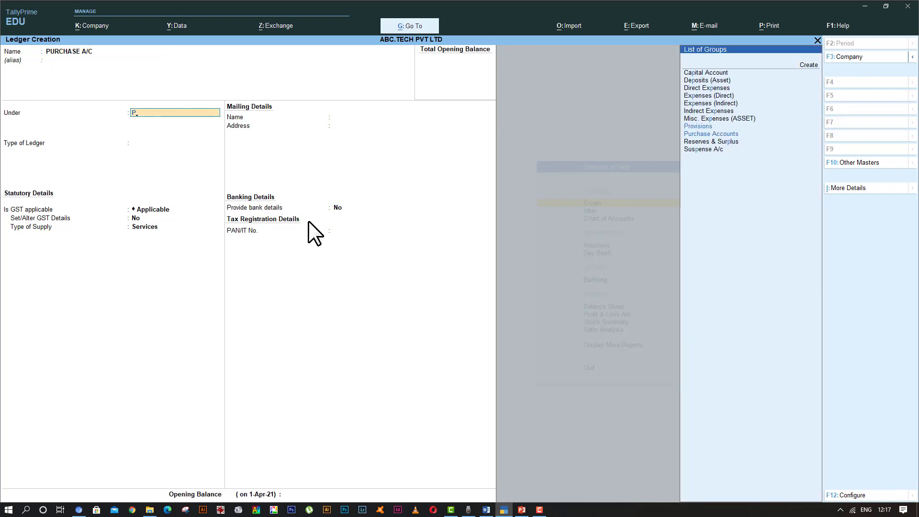
pyautogui.write('u')
pyautogui.press('Return')
# Leave PURCHASE A/C's ledger type and GST details at their defaults and save the ledger.
pyautogui.press('Return')
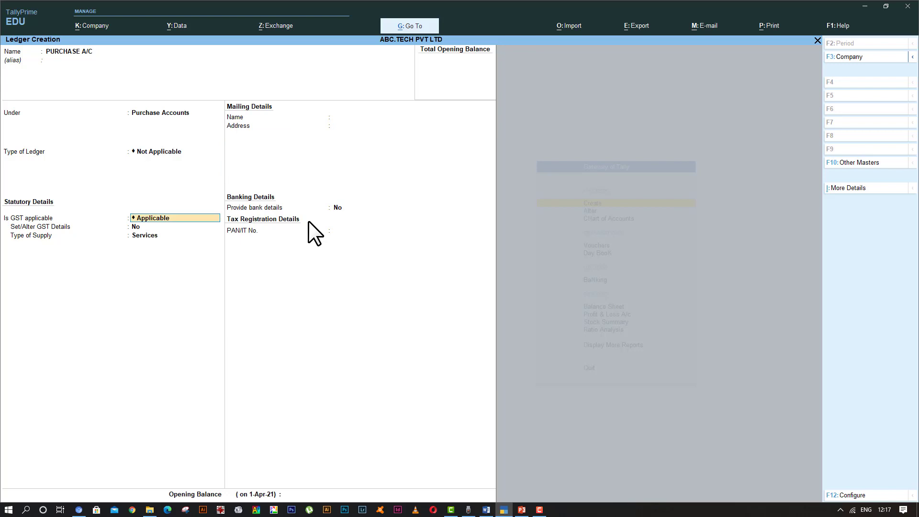
pyautogui.press('Return')
pyautogui.press('Return')
pyautogui.press('Return')
pyautogui.press('Return')
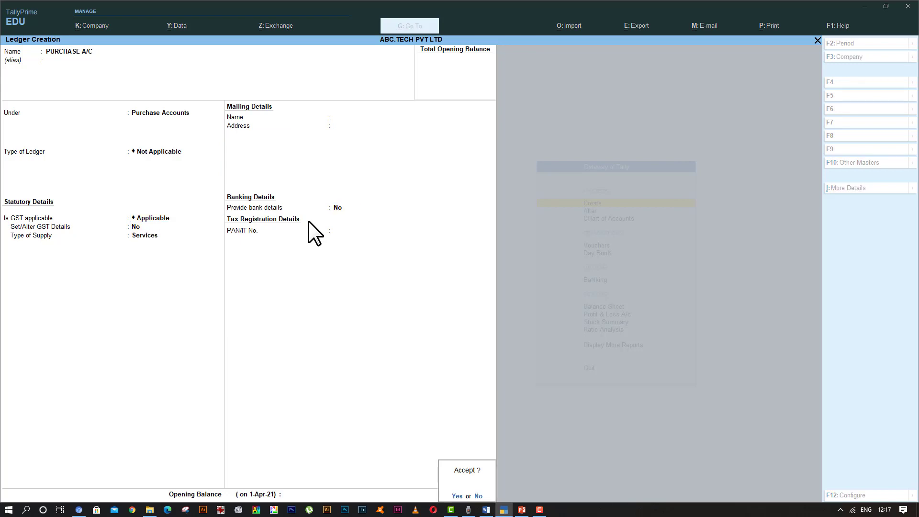
pyautogui.press('Return')
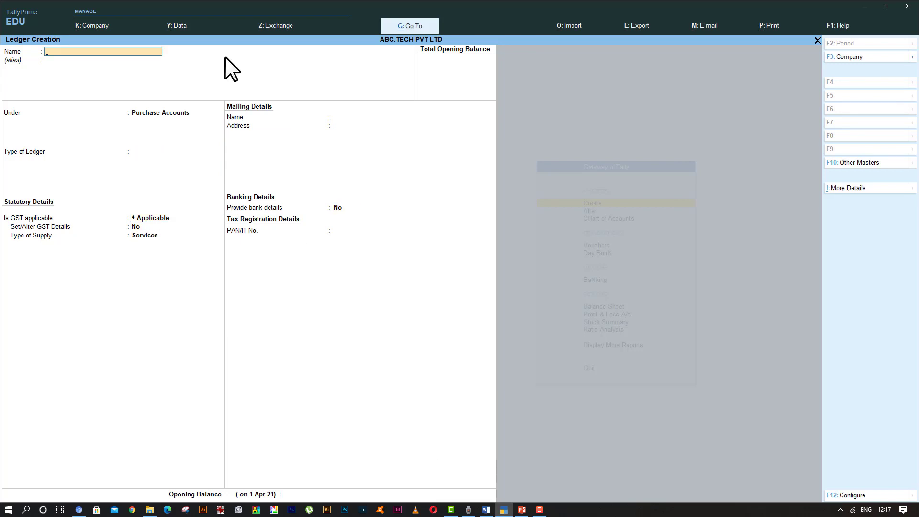
# Enter a ledger named after the supplier in transaction 5, followed by A/C, and place it under Sundry Creditors.
pyautogui.write('ARAVINDAN A/C')
pyautogui.press('Return')
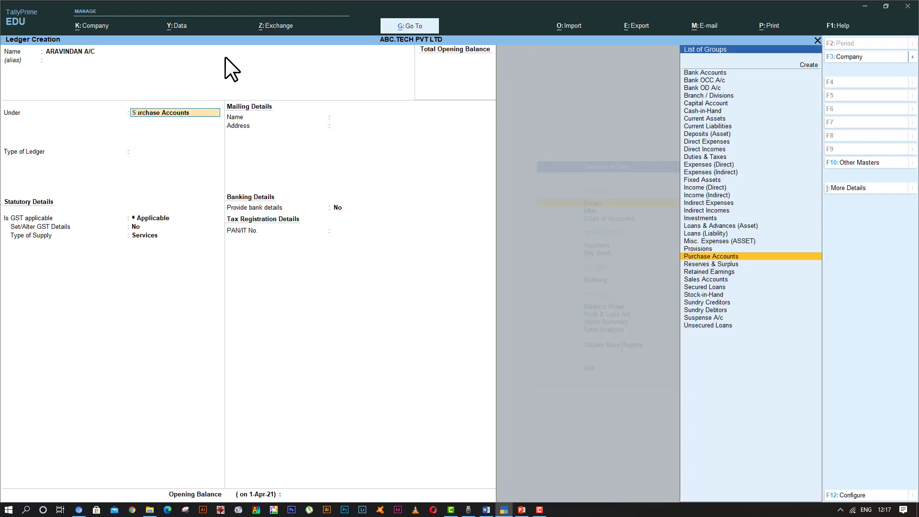
pyautogui.write('S')
pyautogui.press('Down')
pyautogui.press('Down')
pyautogui.press('Down')
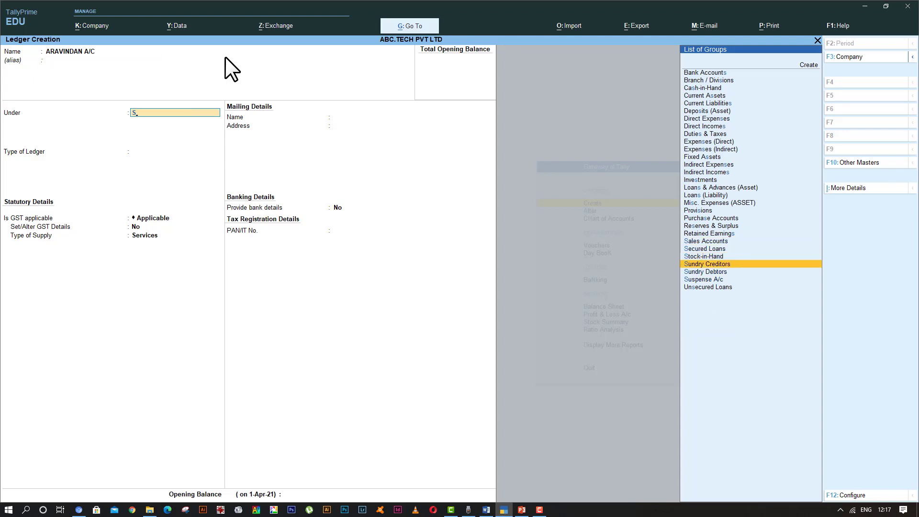
pyautogui.press('Return')
# Keep the supplier ledger's default bill-by-bill, mailing, banking and tax registration details and save the ledger.
pyautogui.press('Return')
pyautogui.press('Return')
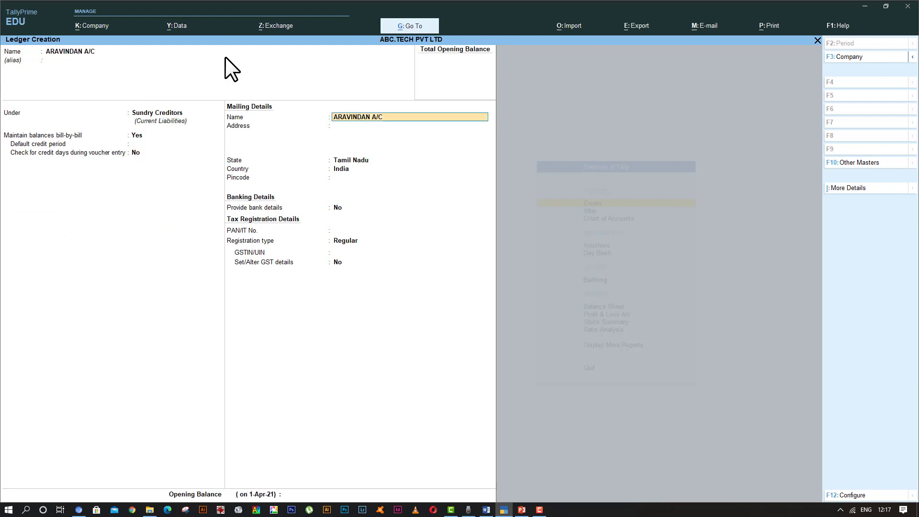
pyautogui.press('Return')
pyautogui.press('Return')
pyautogui.press('Return')
pyautogui.press('Return')
pyautogui.press('Return')
pyautogui.press('Return')
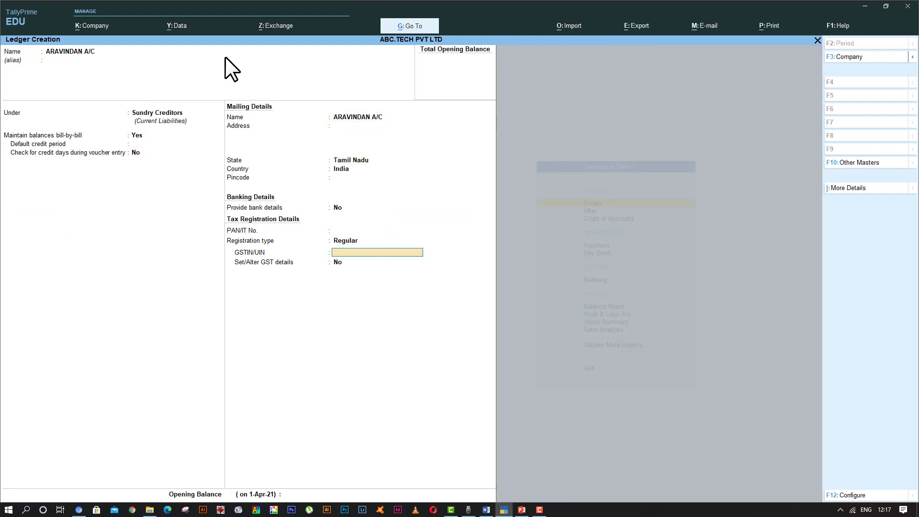
pyautogui.press('Return')
pyautogui.press('Return')
pyautogui.press('Return')
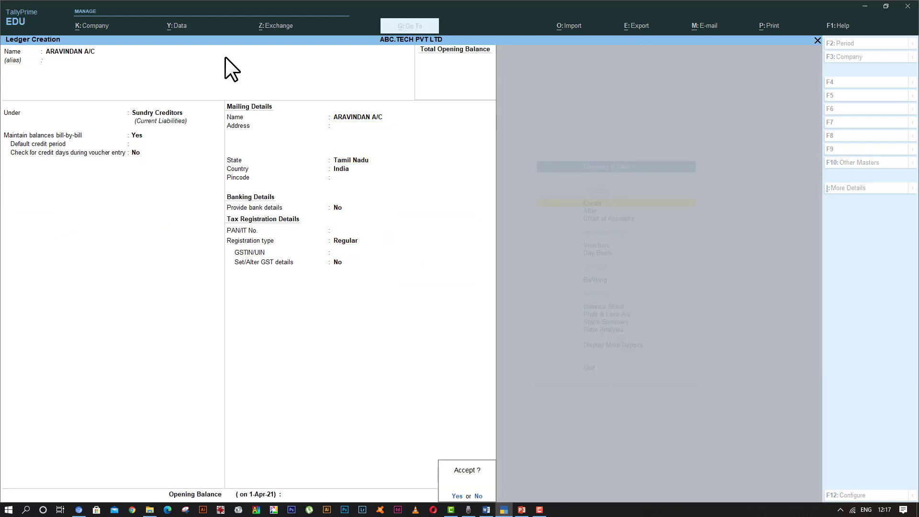
pyautogui.press('Return')
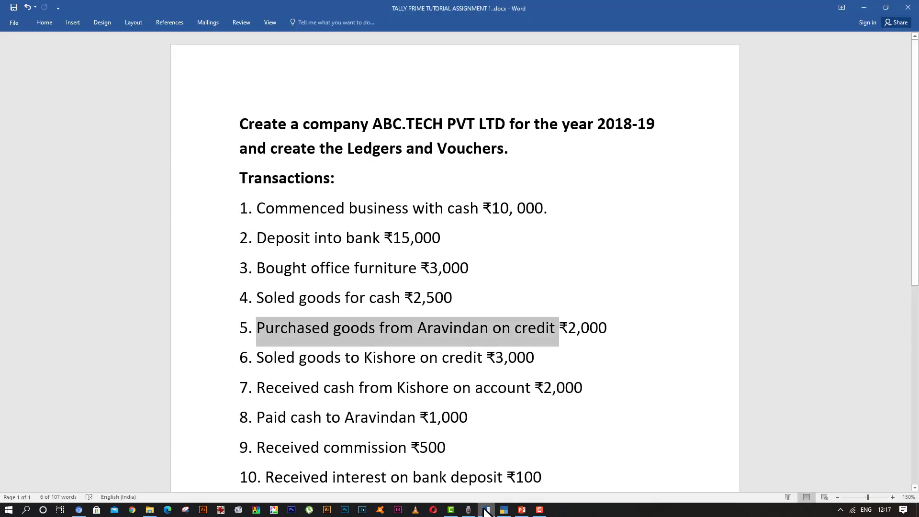
# Check transaction 6 in the Word assignment and name a new TallyPrime ledger after its credit customer, followed by A/C.
pyautogui.click(487, 509)
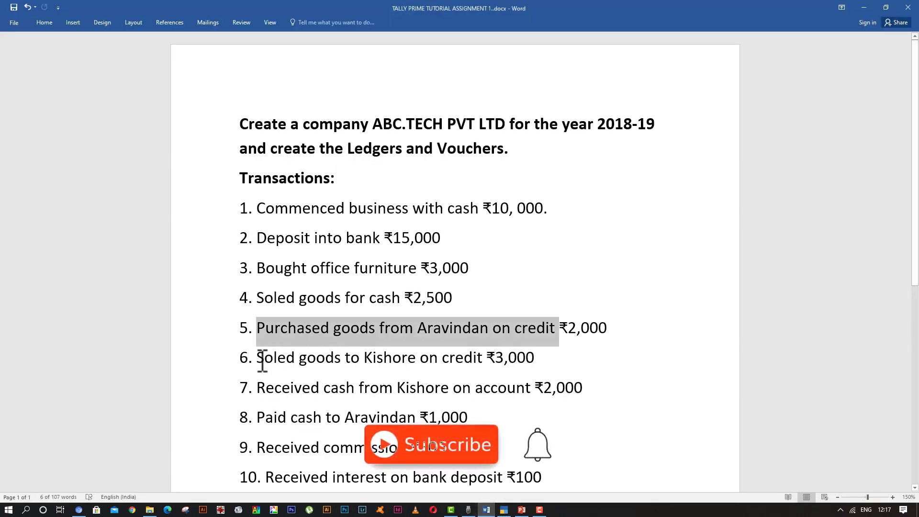
pyautogui.moveTo(258, 359); pyautogui.dragTo(464, 356)
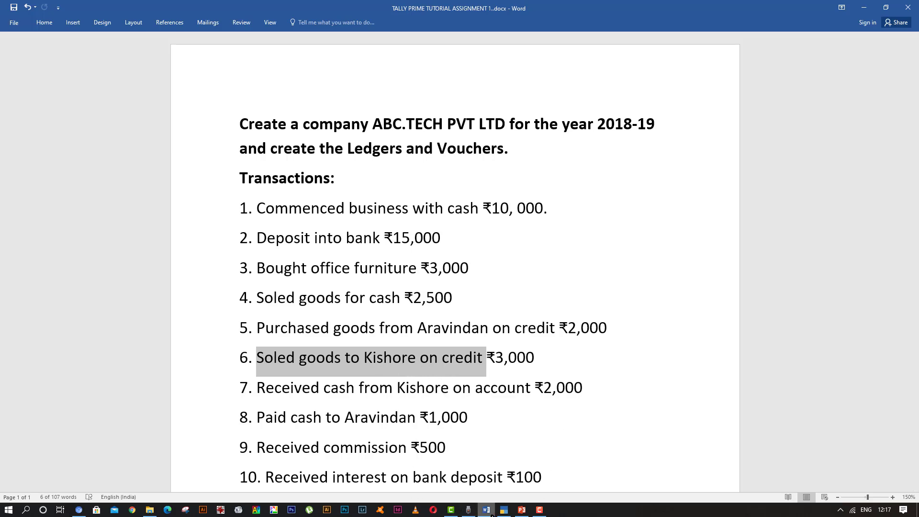
pyautogui.moveTo(491, 514)
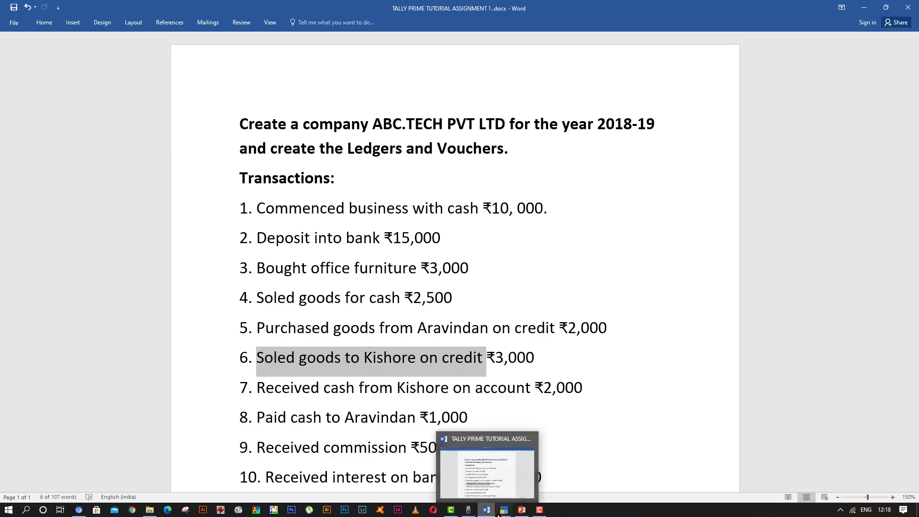
pyautogui.click(504, 509)
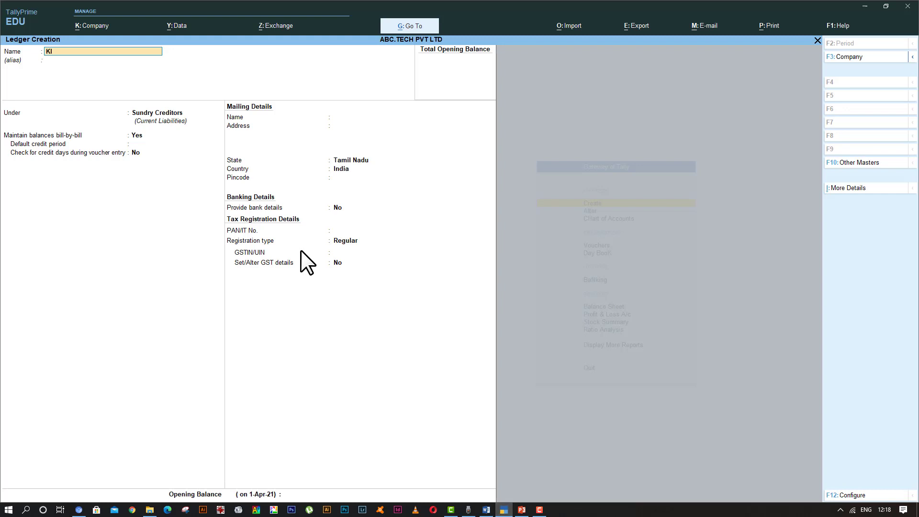
pyautogui.write('KISHORE A/C')
pyautogui.press('Return')
pyautogui.press('Return')
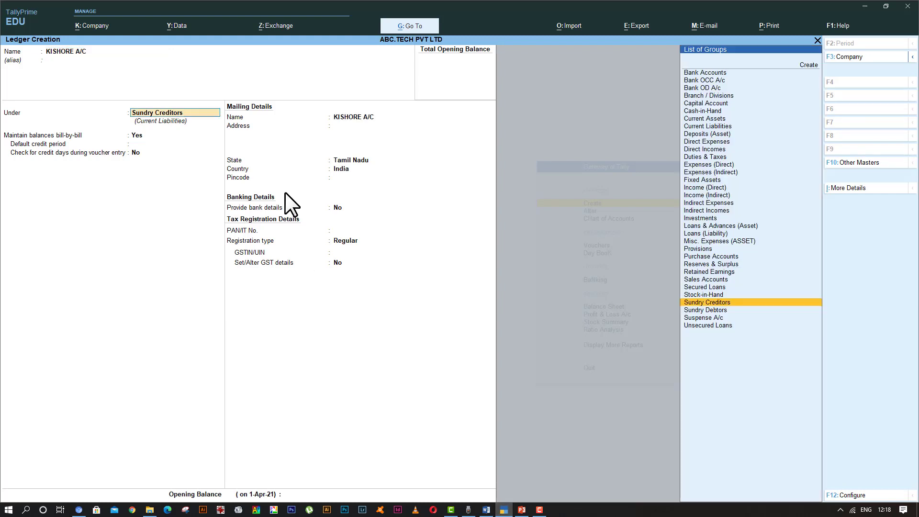
# Place the customer's ledger under the Sundry Debtors group.
pyautogui.write('S')
pyautogui.press('Down')
pyautogui.press('Down')
pyautogui.press('Down')
pyautogui.press('Down')
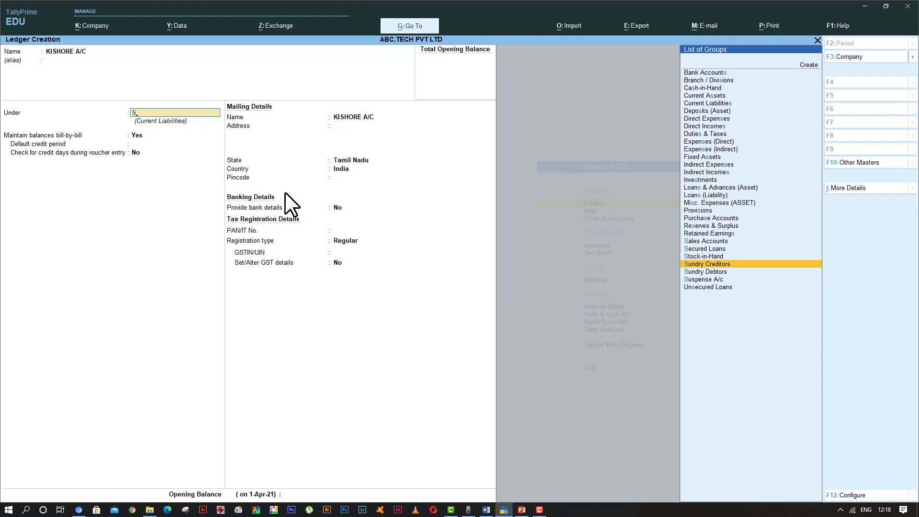
pyautogui.press('Down')
pyautogui.press('Return')
# Keep the customer ledger's default bill-by-bill, mailing, banking and tax registration details and save the ledger.
pyautogui.press('Return')
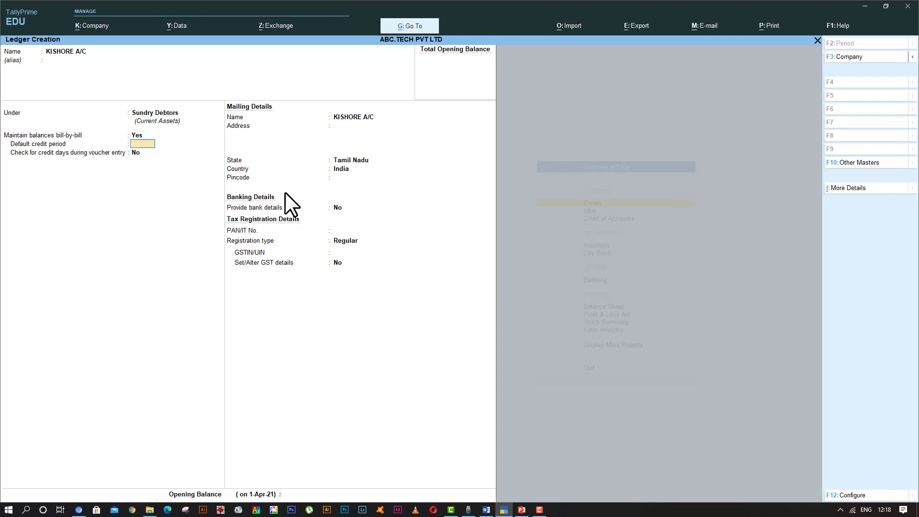
pyautogui.press('Return')
pyautogui.press('Return')
pyautogui.press('Return')
pyautogui.press('Return')
pyautogui.press('Return')
pyautogui.press('Return')
pyautogui.press('Return')
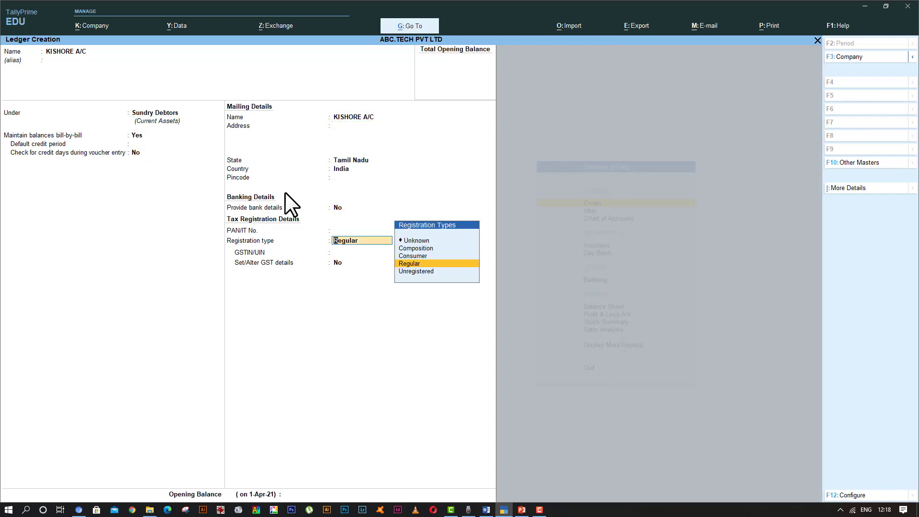
pyautogui.press('Return')
pyautogui.press('Return')
pyautogui.press('Return')
pyautogui.press('Return')
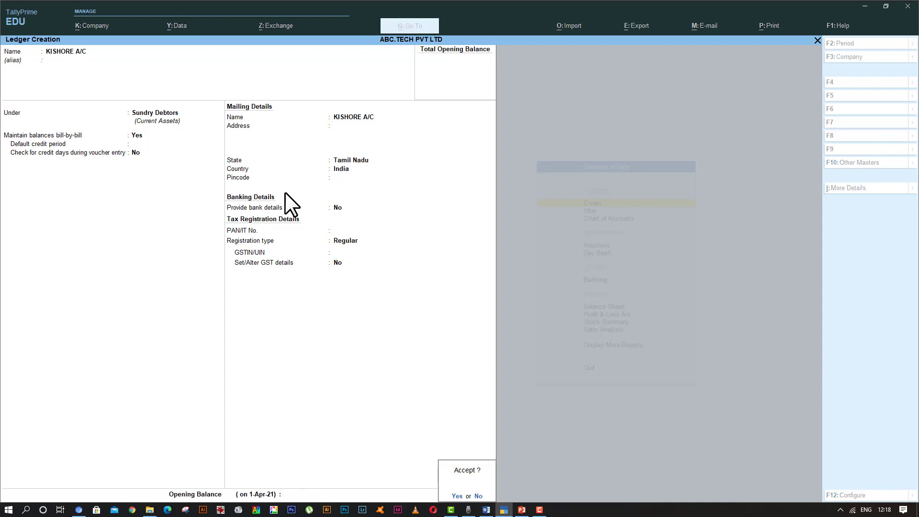
pyautogui.press('Return')
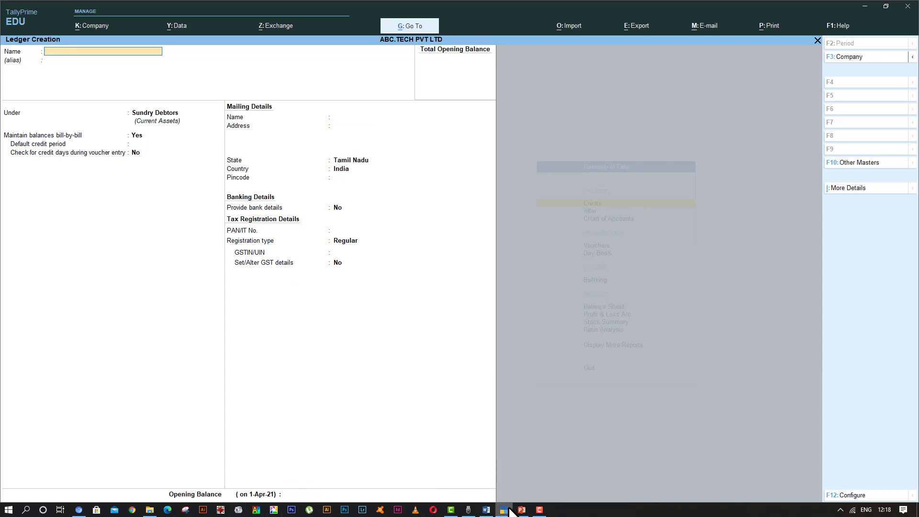
# Review transactions 7 to 9 in the Word assignment and name a new TallyPrime ledger RECEIVED COMMISSION A/C.
pyautogui.click(486, 510)
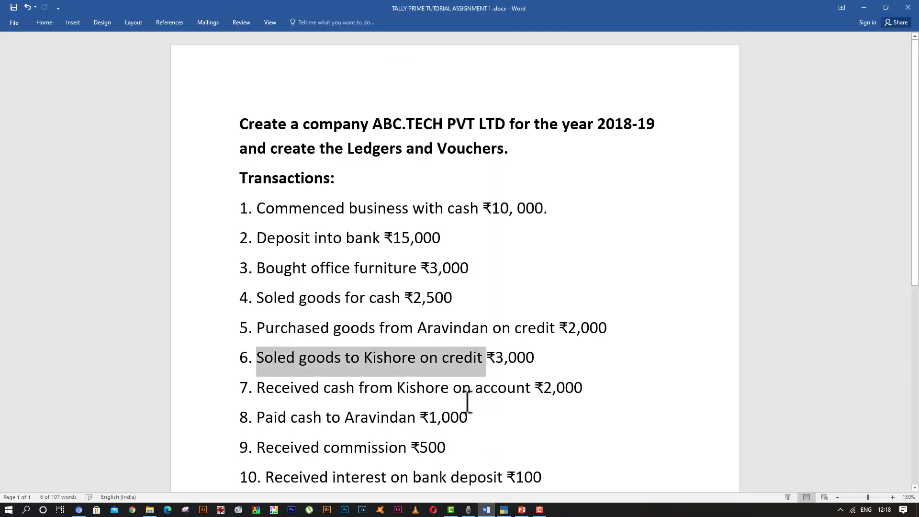
pyautogui.moveTo(258, 388); pyautogui.dragTo(450, 388)
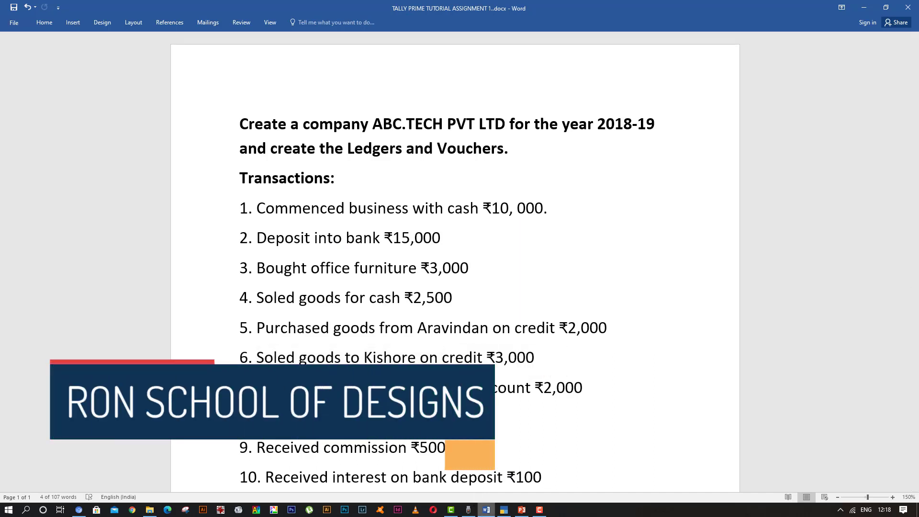
pyautogui.moveTo(482, 513)
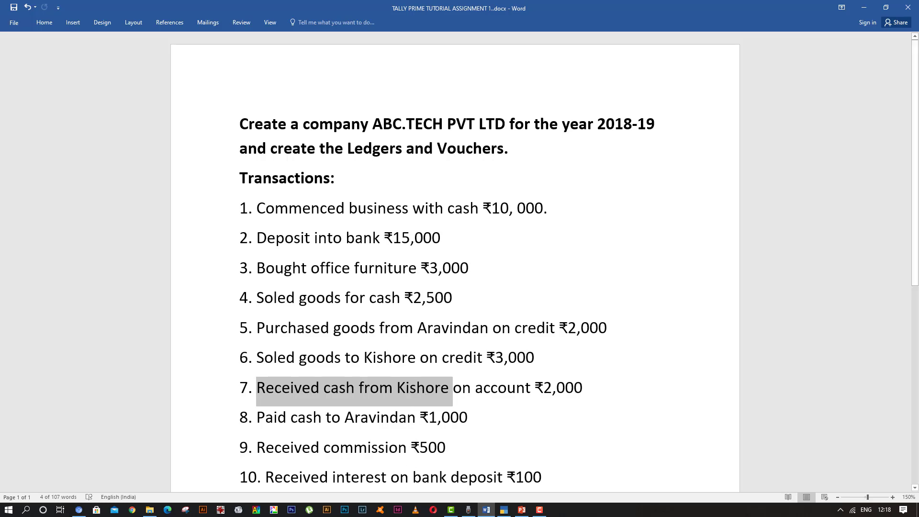
pyautogui.scroll(-3, 427, 435)
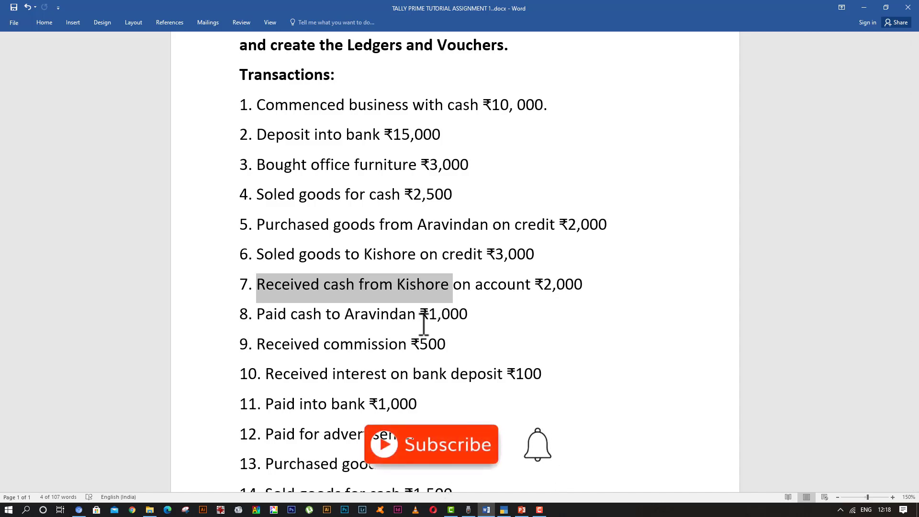
pyautogui.click(504, 510)
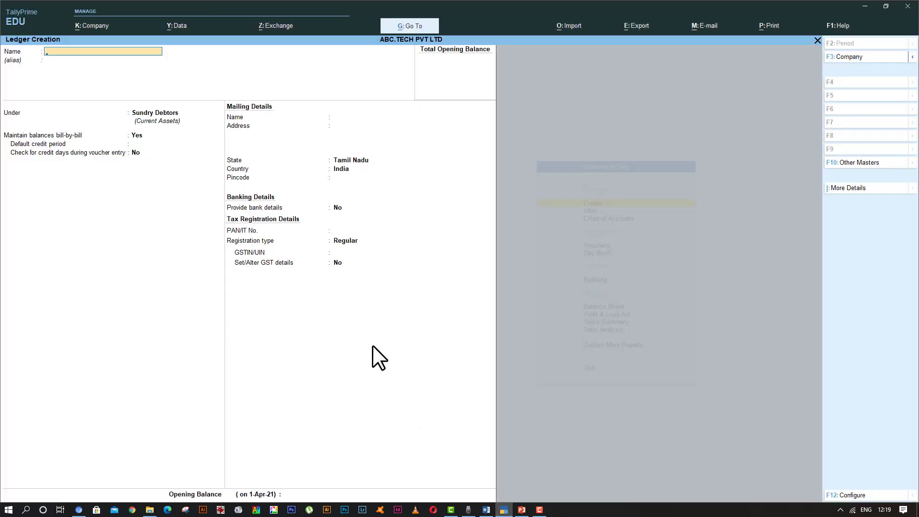
pyautogui.write('RECEIVED COMMISSIO')
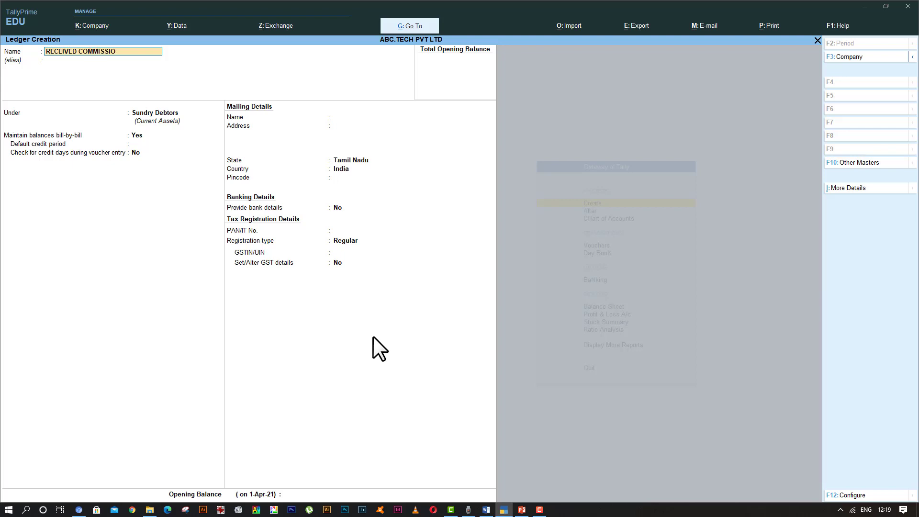
pyautogui.write('N A/C')
pyautogui.press('Return')
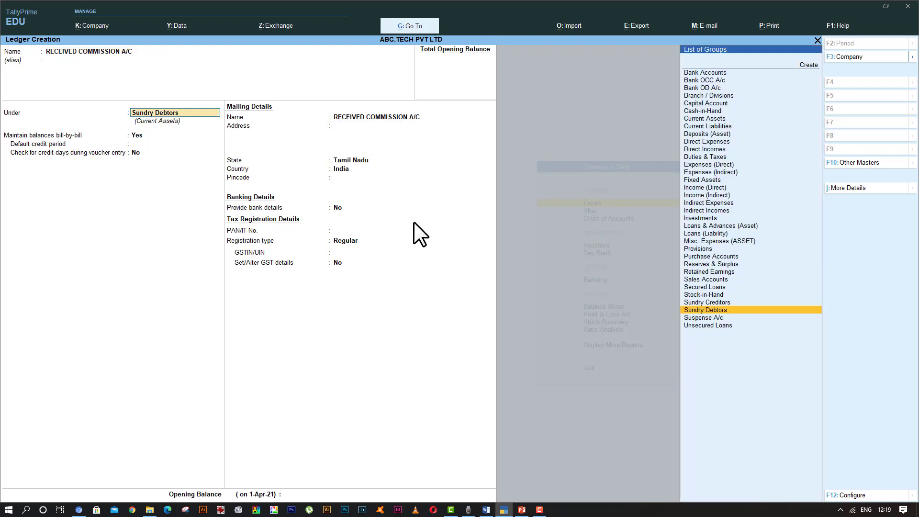
# Place the RECEIVED COMMISSION A/C ledger under the Indirect Incomes group.
pyautogui.press('BackSpace')
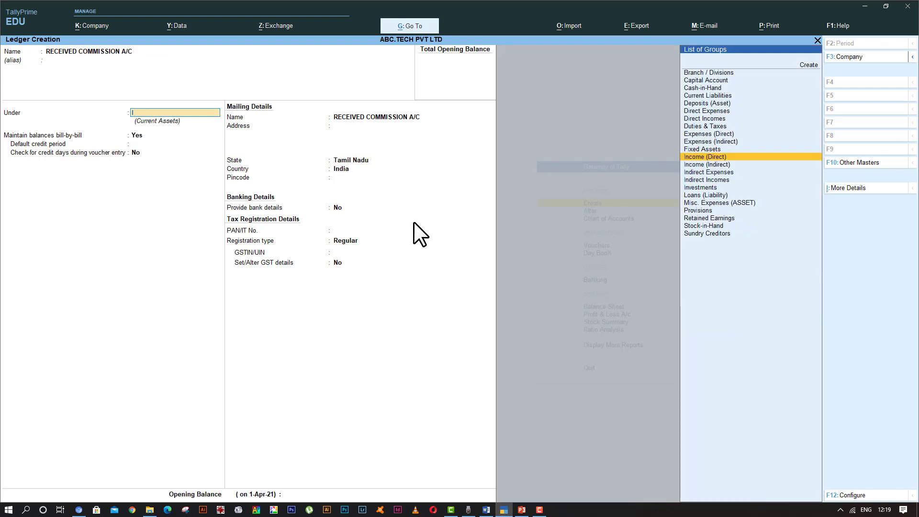
pyautogui.press('Down')
pyautogui.press('Down')
pyautogui.press('Down')
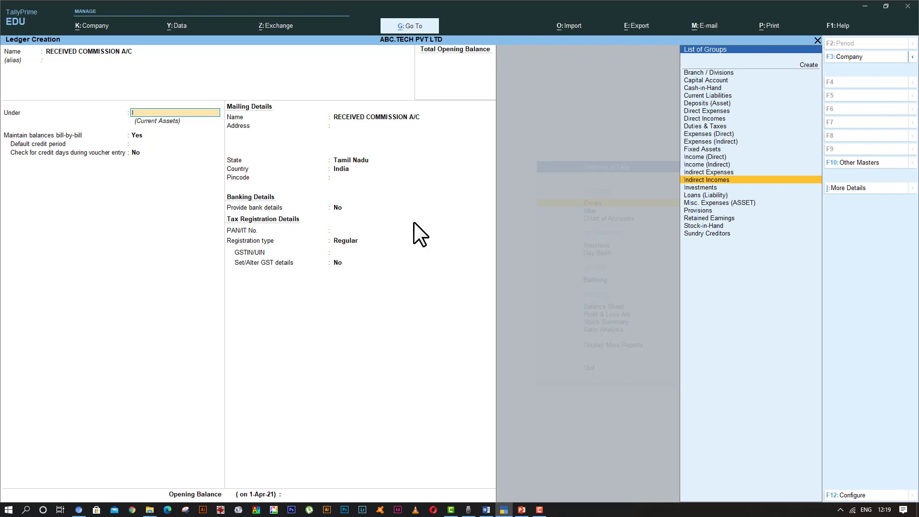
pyautogui.press('Return')
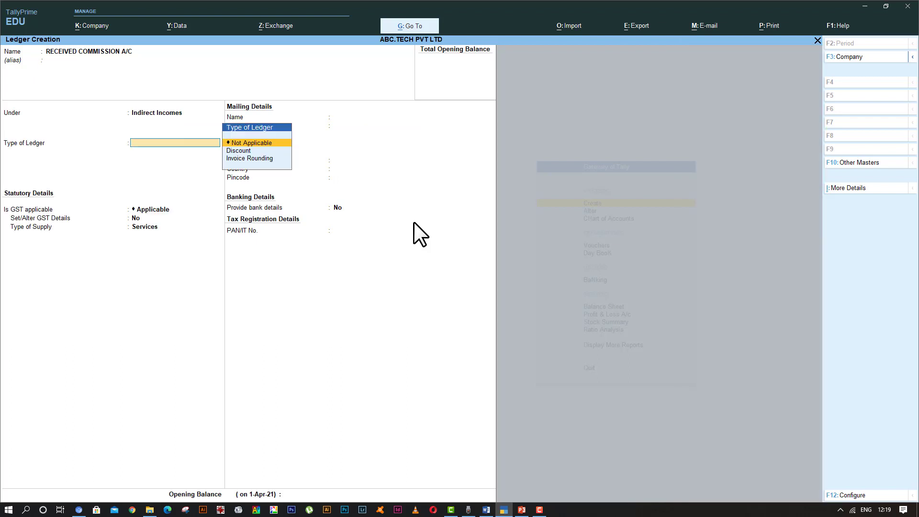
# Set the commission ledger's type to Not Applicable, keep its default statutory and banking details, and save it.
pyautogui.press('Return')
pyautogui.press('Return')
pyautogui.press('Return')
pyautogui.press('Return')
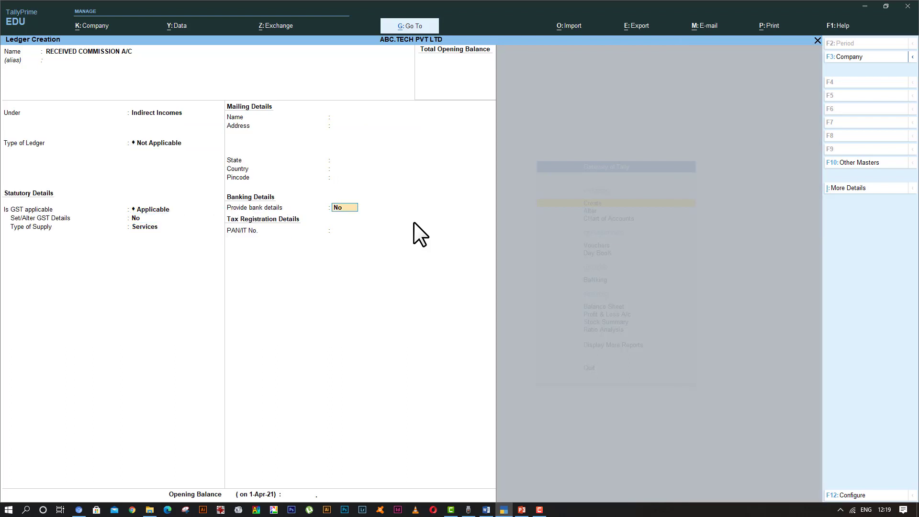
pyautogui.press('Return')
pyautogui.press('Return')
pyautogui.press('Return')
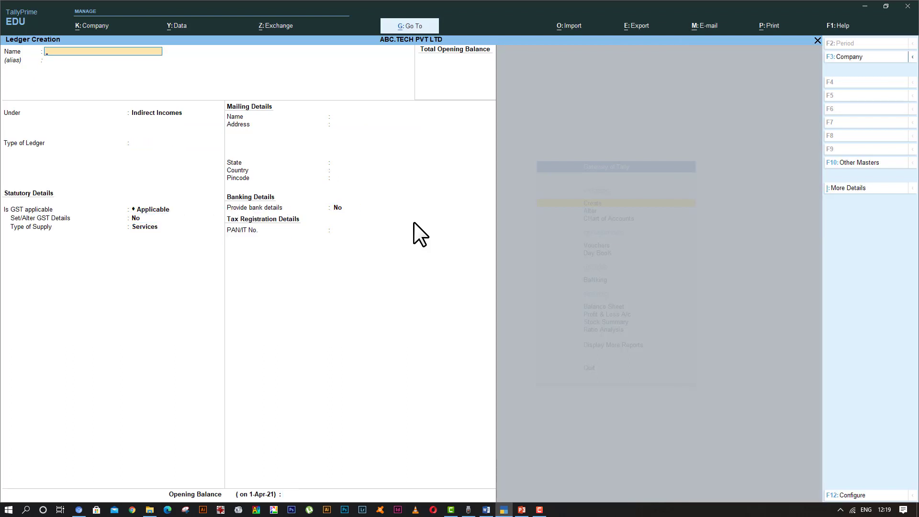
# Check transaction 10 in the Word assignment and name a new TallyPrime ledger RECEIVED INTEREST A/C.
pyautogui.click(486, 509)
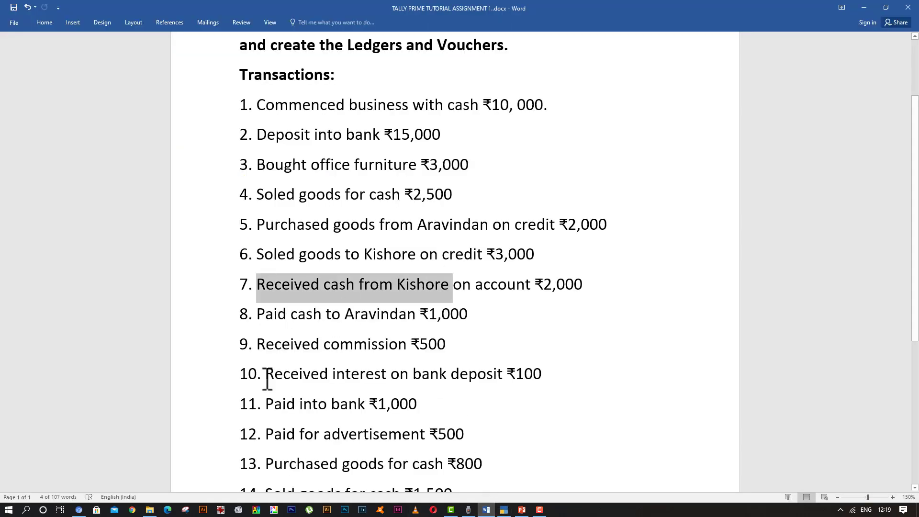
pyautogui.moveTo(277, 379); pyautogui.dragTo(483, 383)
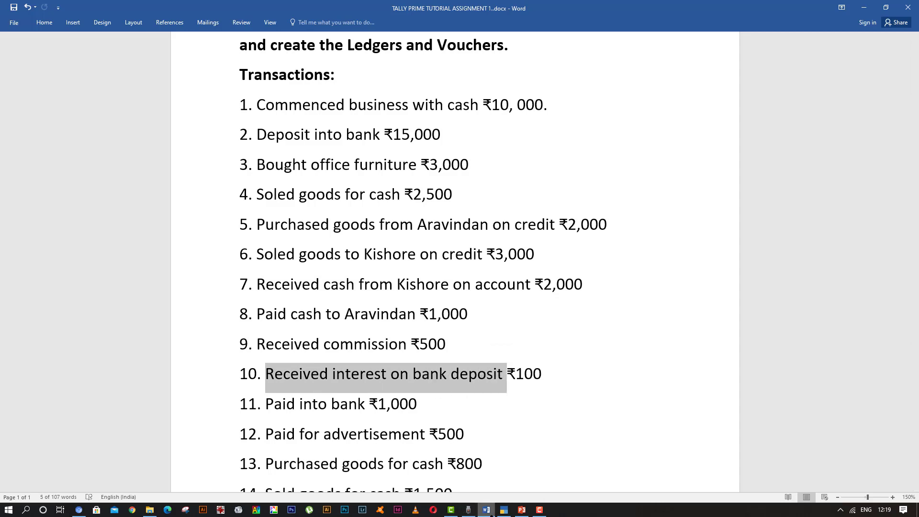
pyautogui.moveTo(491, 514)
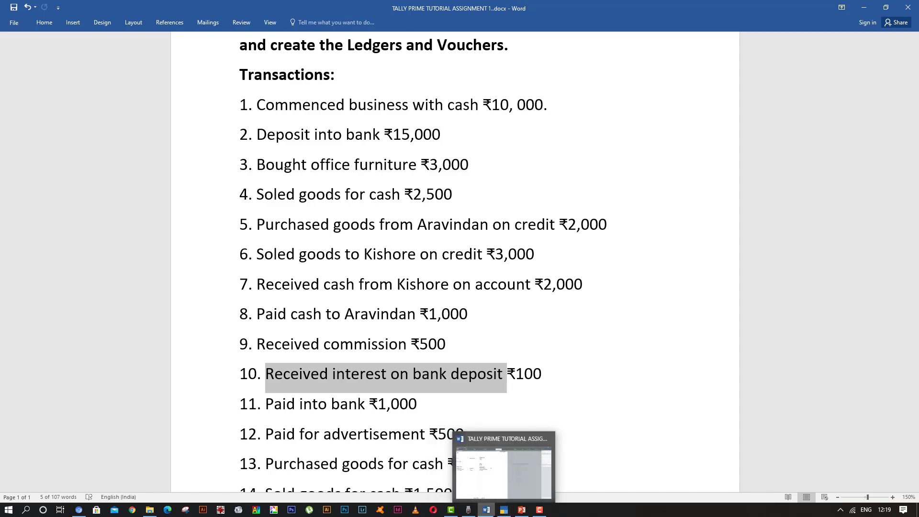
pyautogui.click(503, 509)
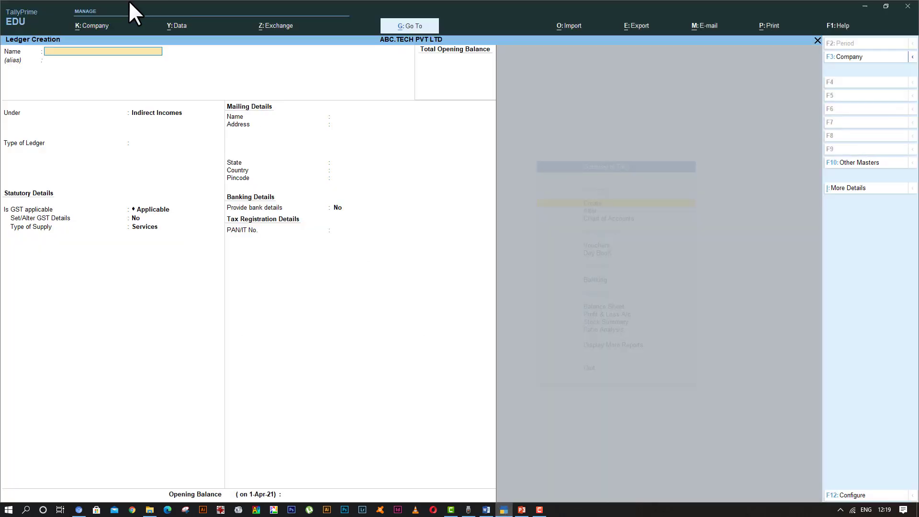
pyautogui.write('RECEIVED INTE')
pyautogui.write('REST A/C')
pyautogui.press('Return')
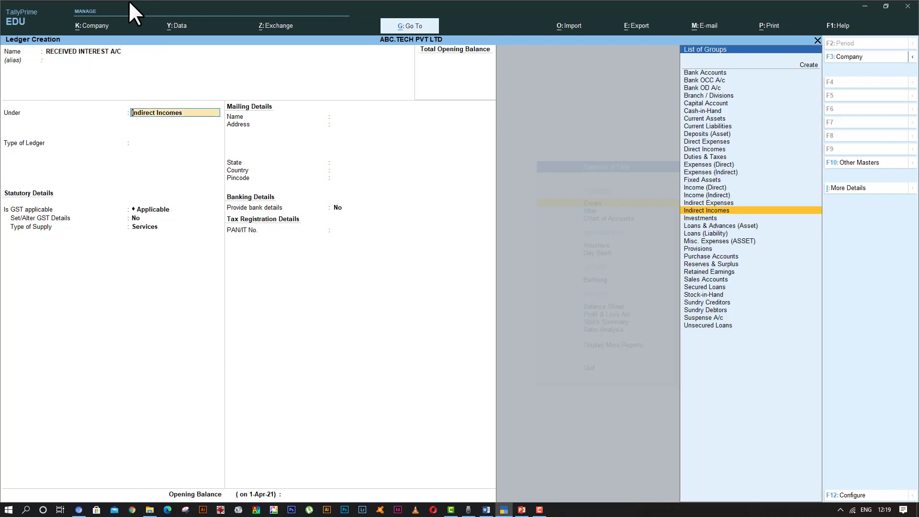
# Keep the interest ledger under Indirect Incomes with type Not Applicable and default statutory and banking details, and save it.
pyautogui.press('Return')
pyautogui.press('Return')
pyautogui.press('Return')
pyautogui.press('Return')
pyautogui.press('Return')
pyautogui.press('Return')
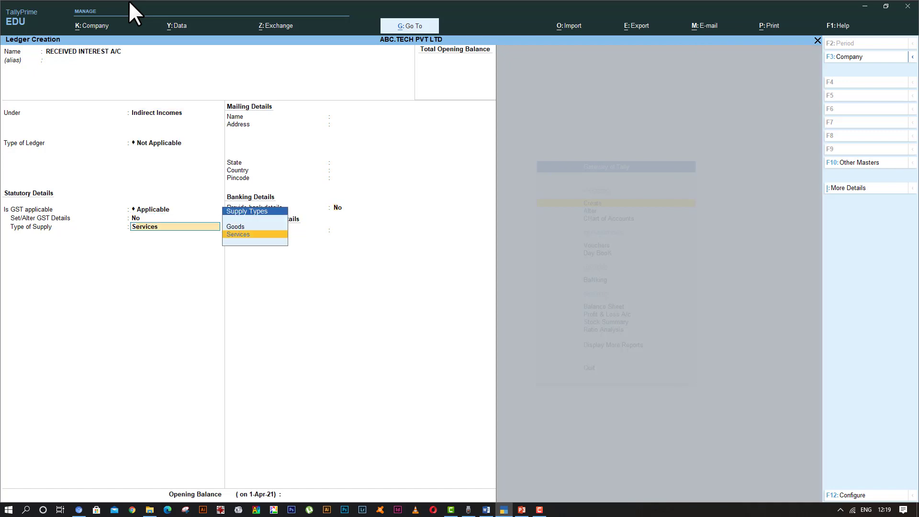
pyautogui.press('Return')
pyautogui.press('Return')
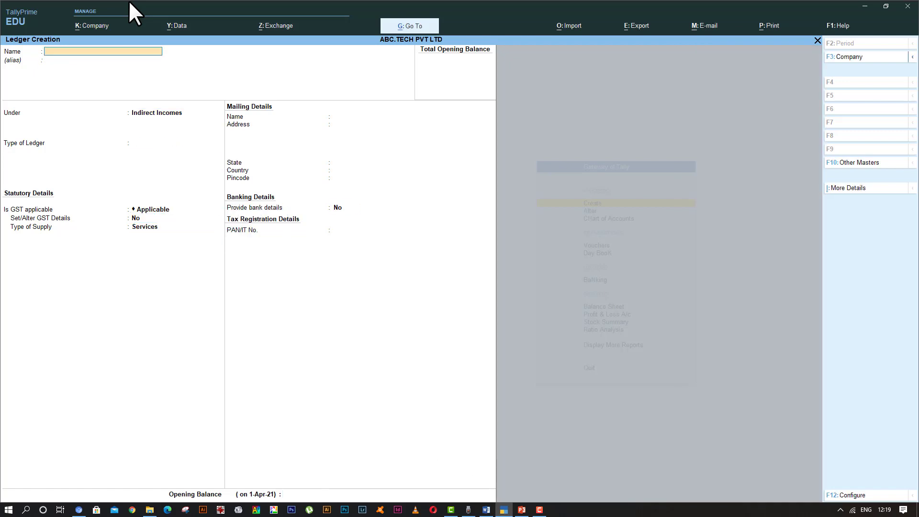
# Switch to the Word assignment and compare the bank payment in transaction 11 with the bank deposit in transaction 2.
pyautogui.click(485, 511)
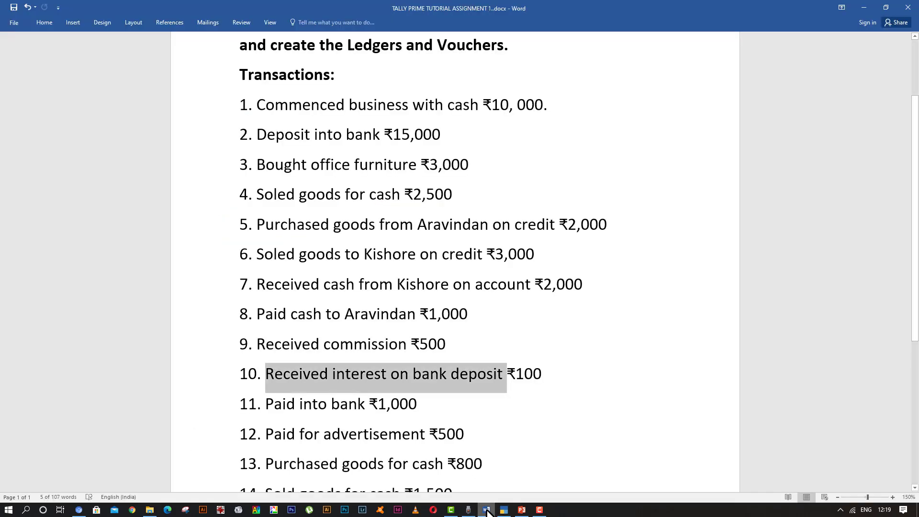
pyautogui.scroll(-3, 447, 437)
pyautogui.moveTo(271, 303); pyautogui.dragTo(367, 302)
pyautogui.scroll(6, 417, 354)
pyautogui.scroll(1, 418, 354)
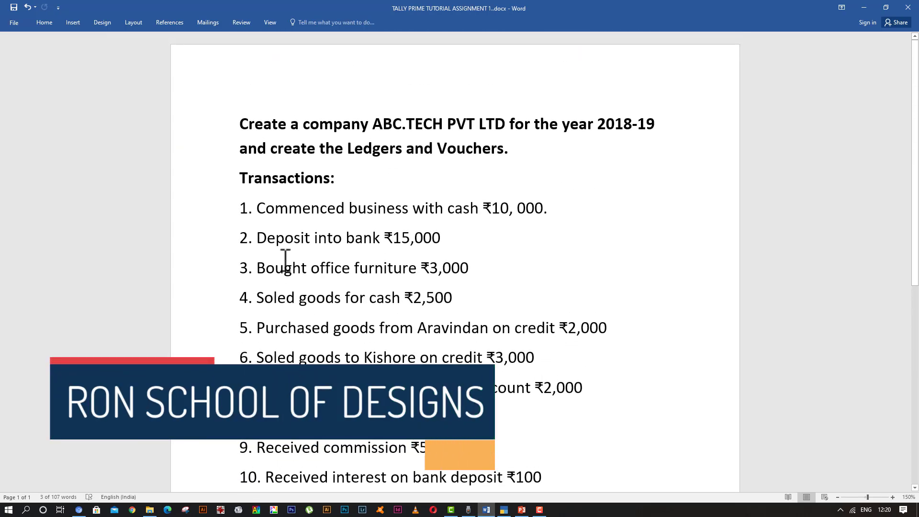
pyautogui.moveTo(264, 239); pyautogui.dragTo(363, 248)
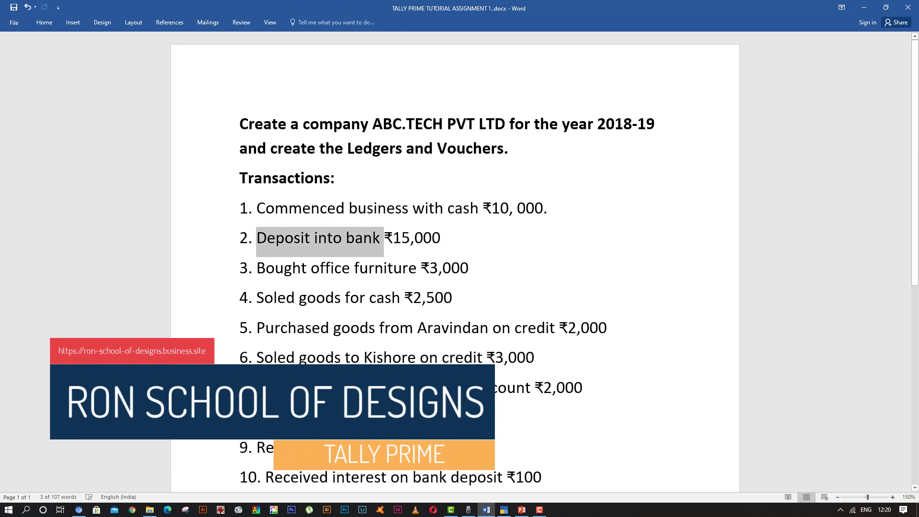
pyautogui.scroll(-5, 356, 268)
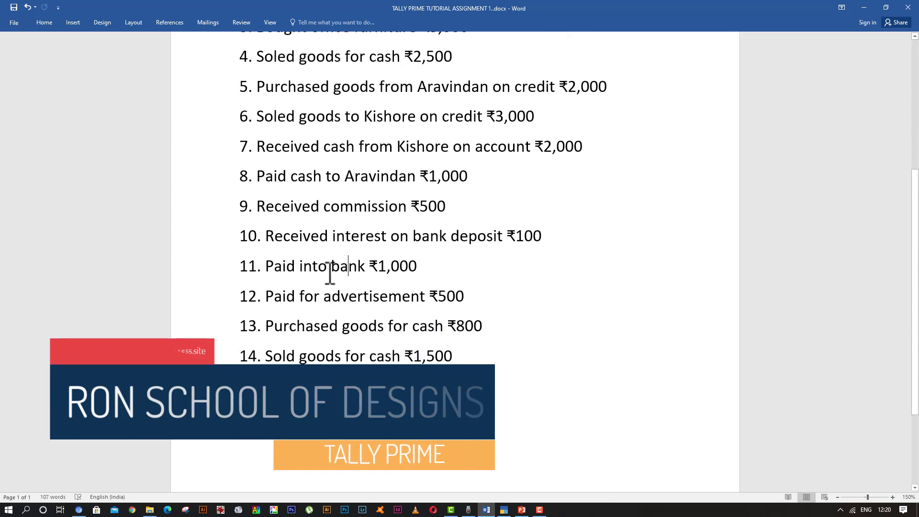
pyautogui.moveTo(302, 269); pyautogui.dragTo(345, 269)
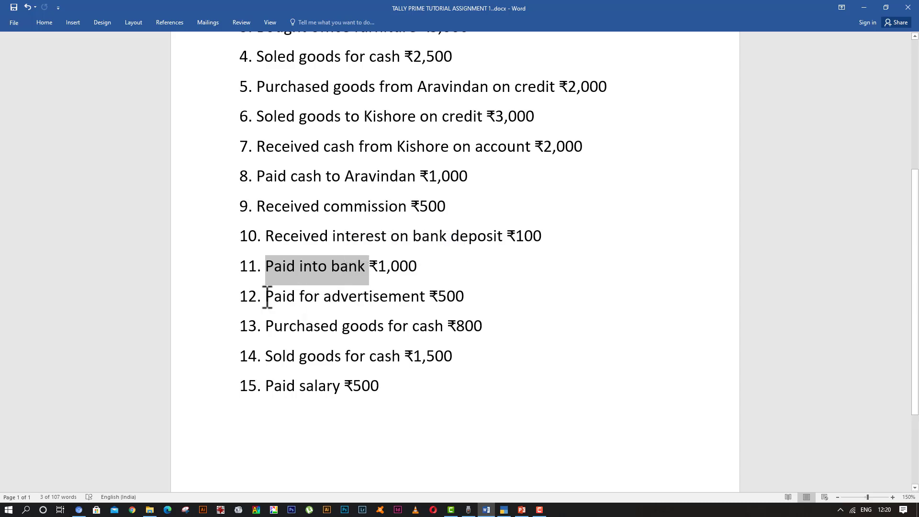
# Check transaction 12 in the Word assignment and name a new TallyPrime ledger ADVERTISEMENT A/C.
pyautogui.moveTo(266, 297); pyautogui.dragTo(427, 306)
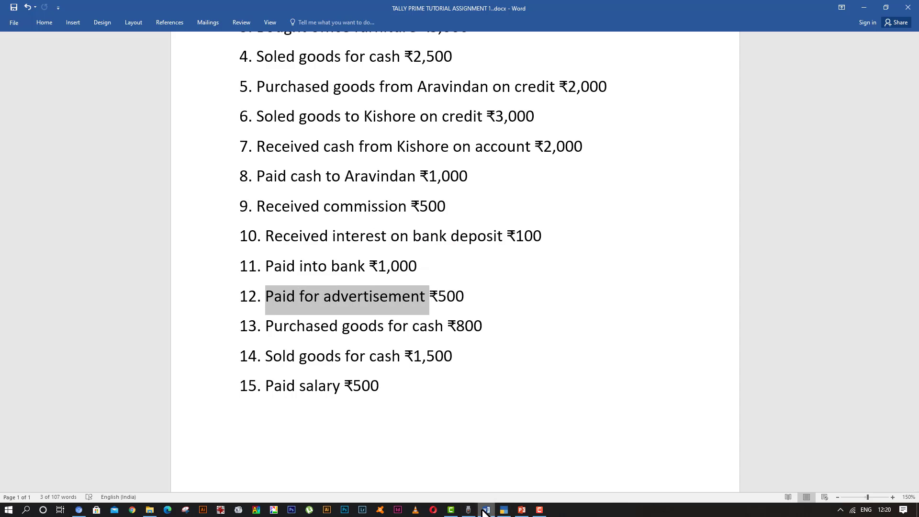
pyautogui.click(502, 510)
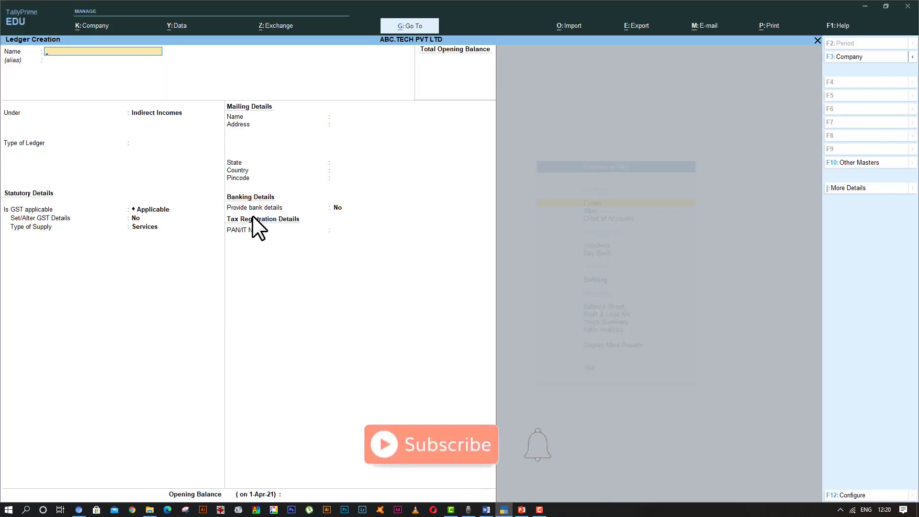
pyautogui.write('ADVERT')
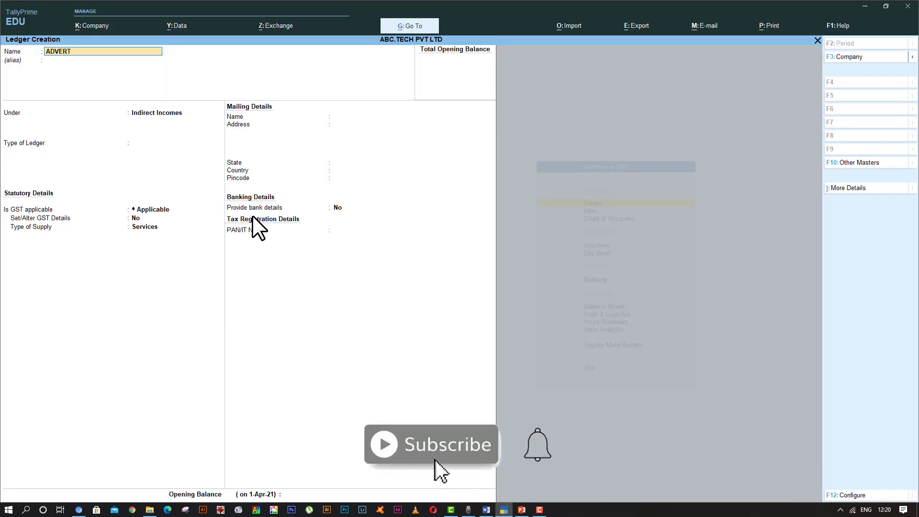
pyautogui.write('ISEMENT A/C')
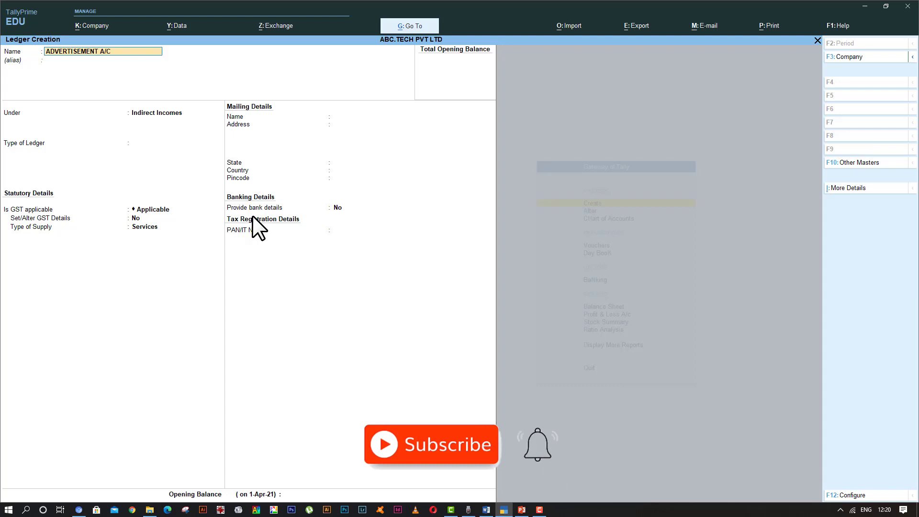
pyautogui.press('Return')
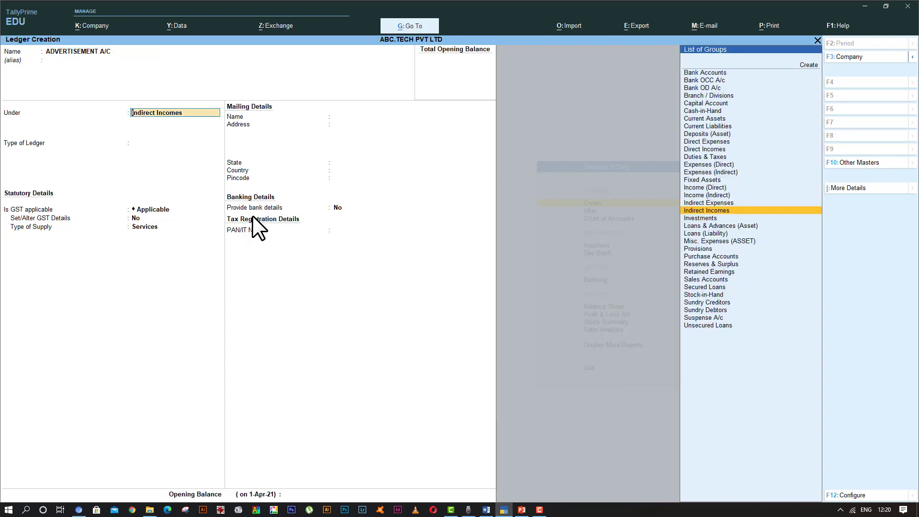
# Place the ADVERTISEMENT A/C ledger under the Indirect Expenses group.
pyautogui.write('I')
pyautogui.press('Down')
pyautogui.press('Down')
pyautogui.press('Down')
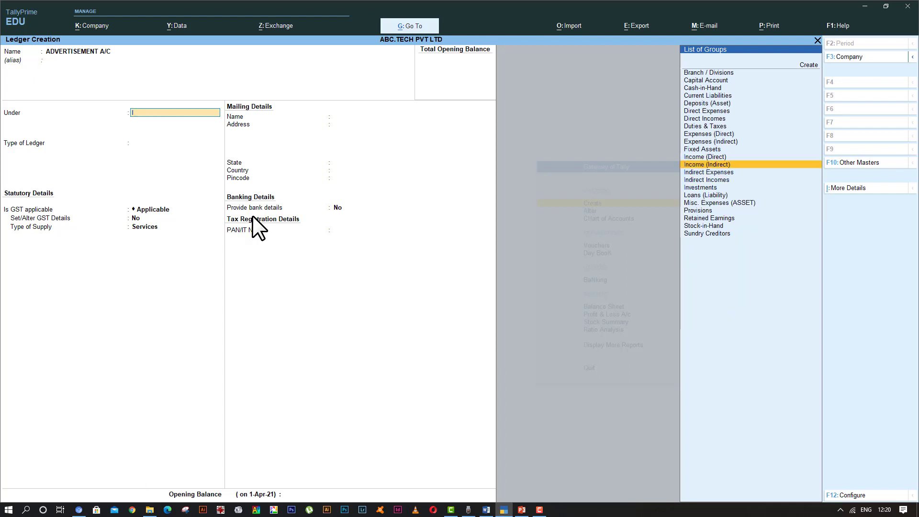
pyautogui.press('Return')
# Set the advertisement ledger's type to Not Applicable, keep its default statutory and banking details, and save it.
pyautogui.press('Return')
pyautogui.press('Return')
pyautogui.press('Return')
pyautogui.press('Return')
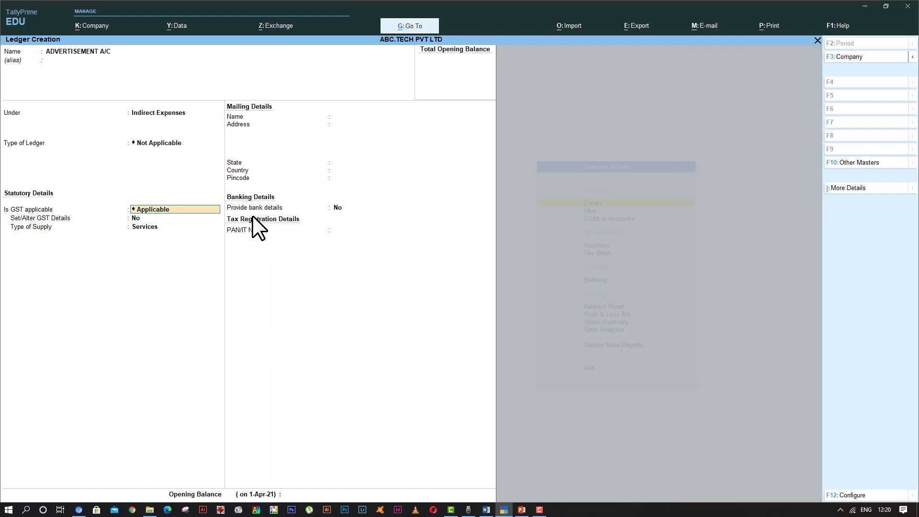
pyautogui.press('Return')
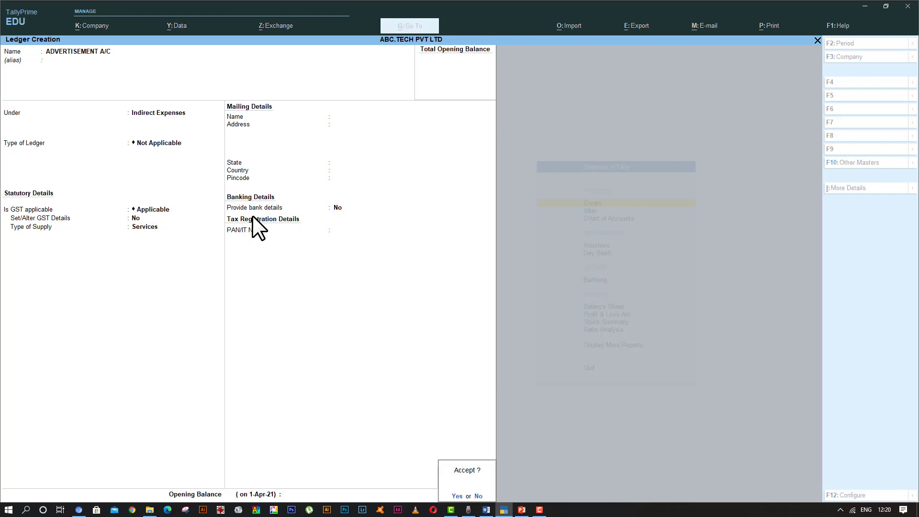
pyautogui.press('Return')
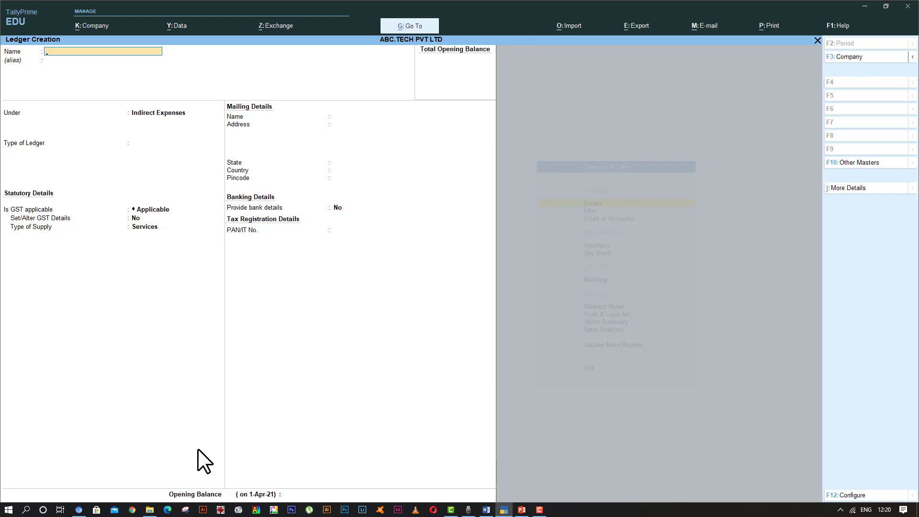
# Switch to the Word assignment and compare the cash purchase in transaction 13 with the credit purchase in transaction 5.
pyautogui.click(488, 510)
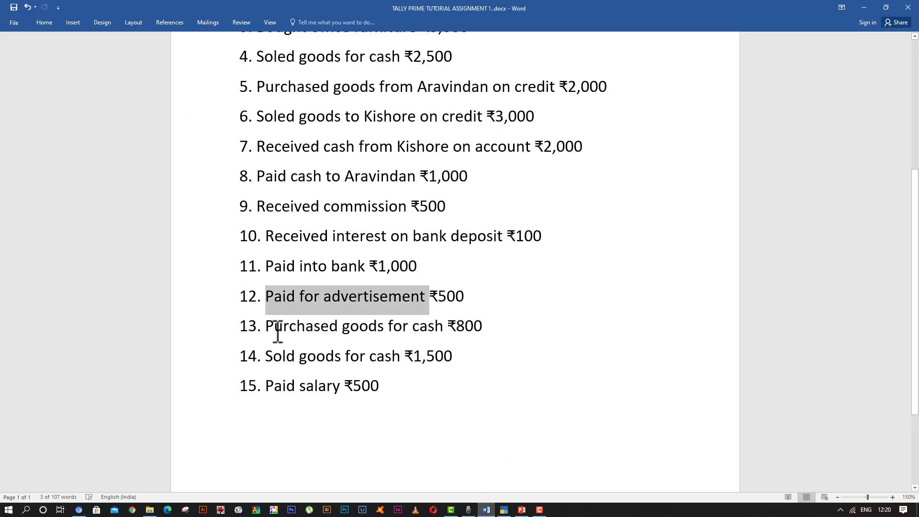
pyautogui.moveTo(278, 332); pyautogui.dragTo(431, 334)
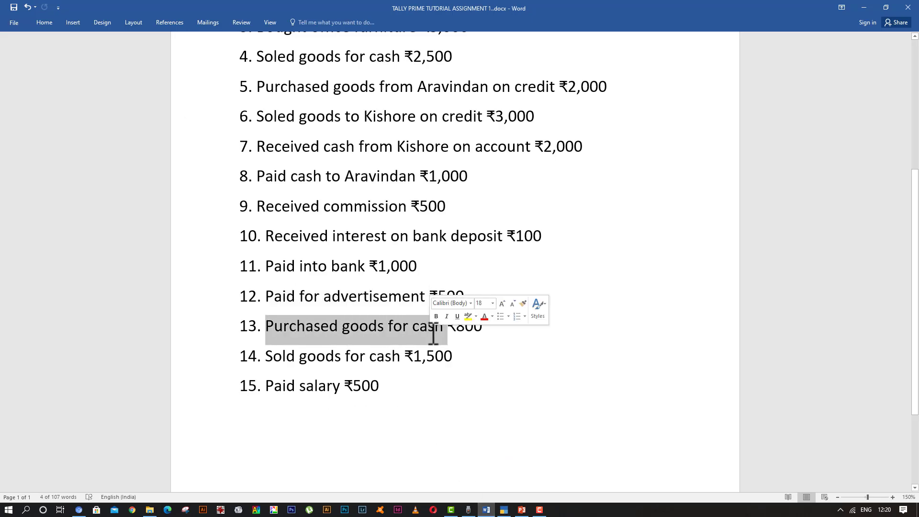
pyautogui.click(481, 347)
pyautogui.scroll(2, 484, 340)
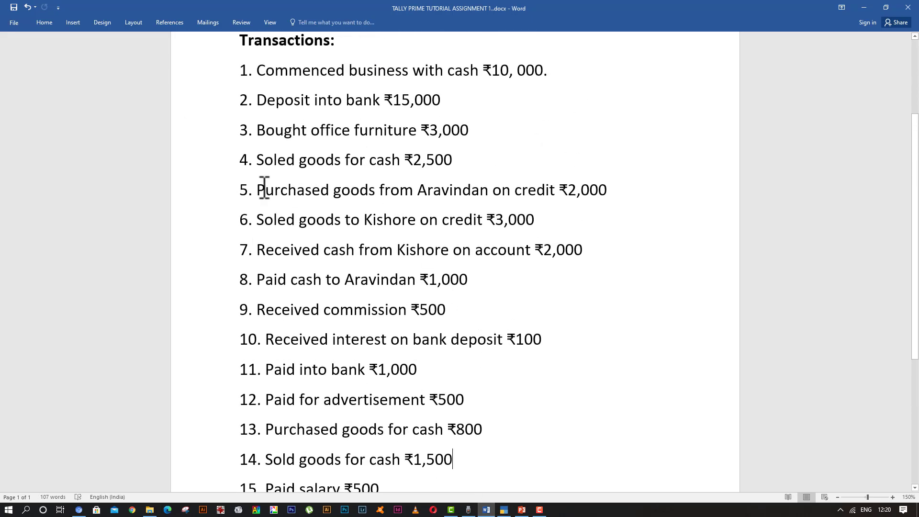
pyautogui.moveTo(262, 189); pyautogui.dragTo(391, 211)
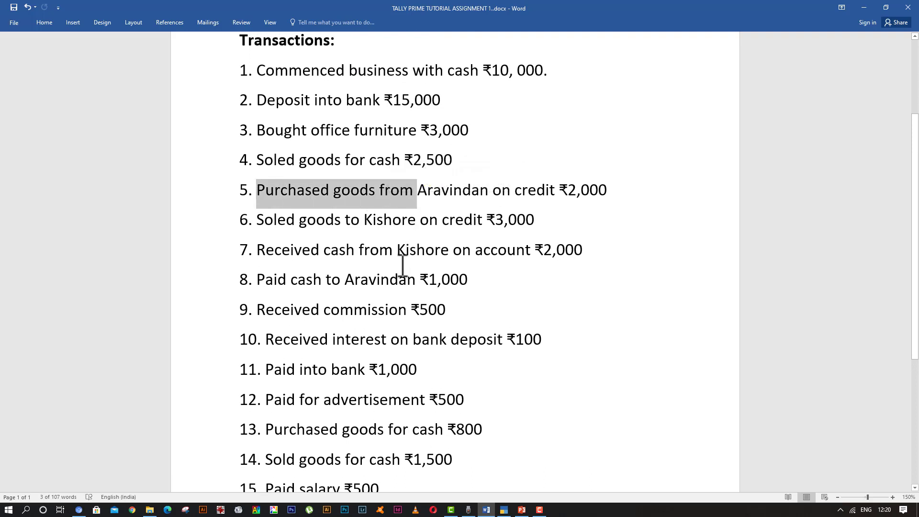
pyautogui.scroll(-2, 400, 385)
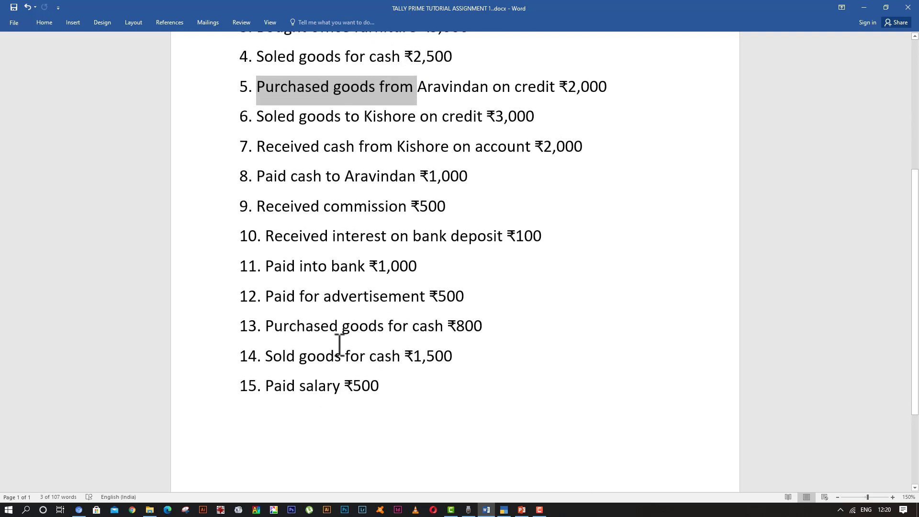
pyautogui.scroll(-1, 426, 369)
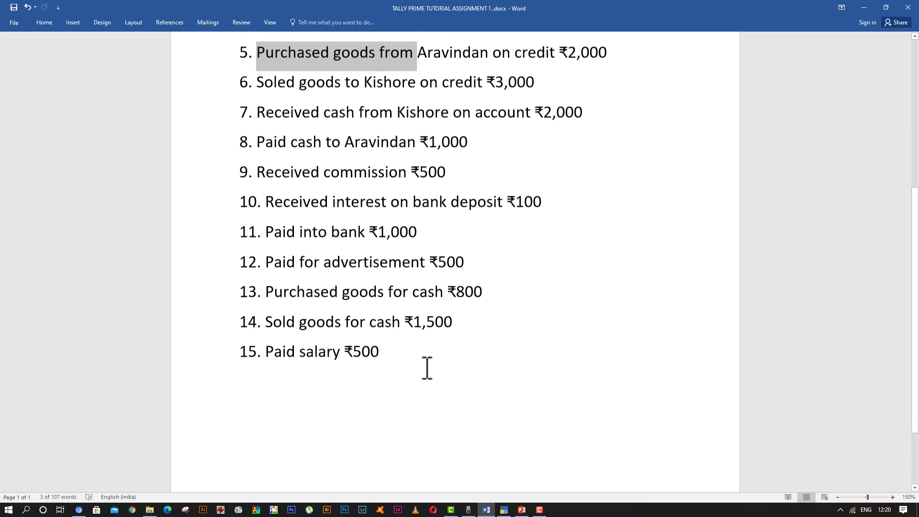
# Check transactions 14 and 15 in the Word assignment and name a new TallyPrime ledger SALARY A/C.
pyautogui.moveTo(266, 321); pyautogui.dragTo(335, 321)
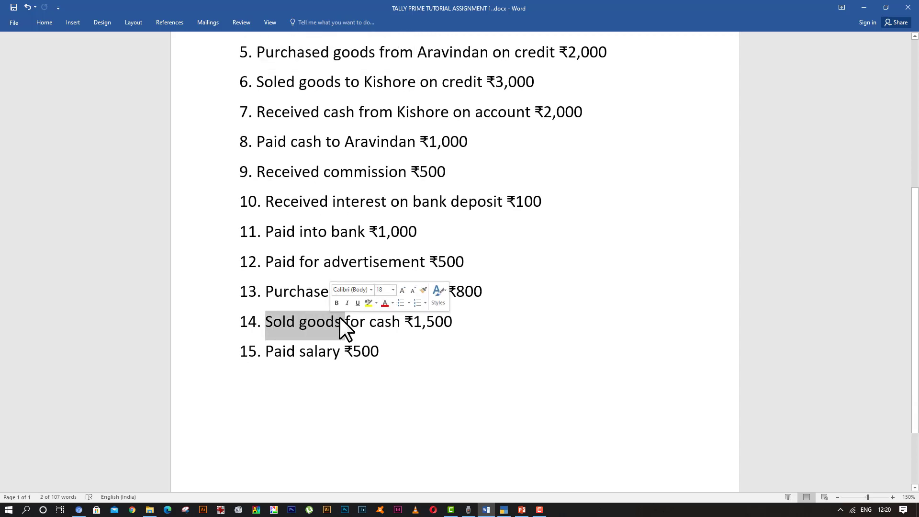
pyautogui.scroll(-1, 395, 342)
pyautogui.scroll(-2, 361, 337)
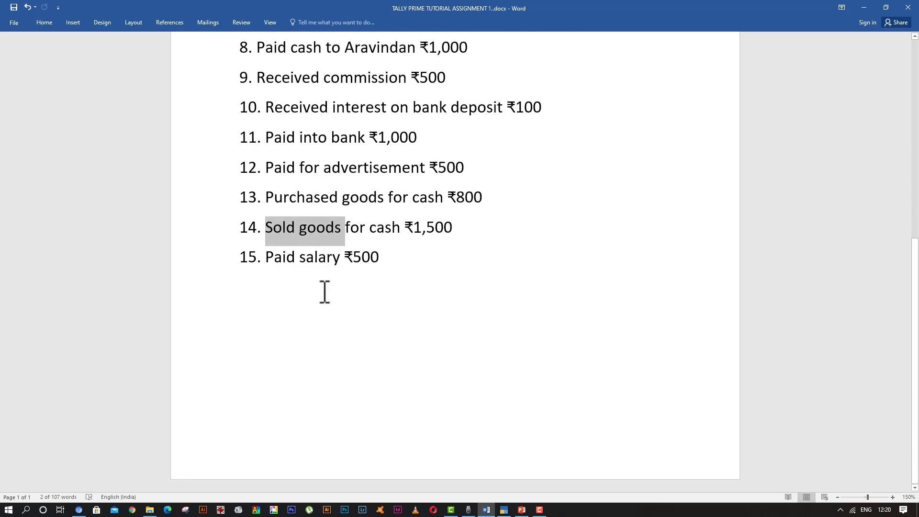
pyautogui.moveTo(275, 259); pyautogui.dragTo(337, 260)
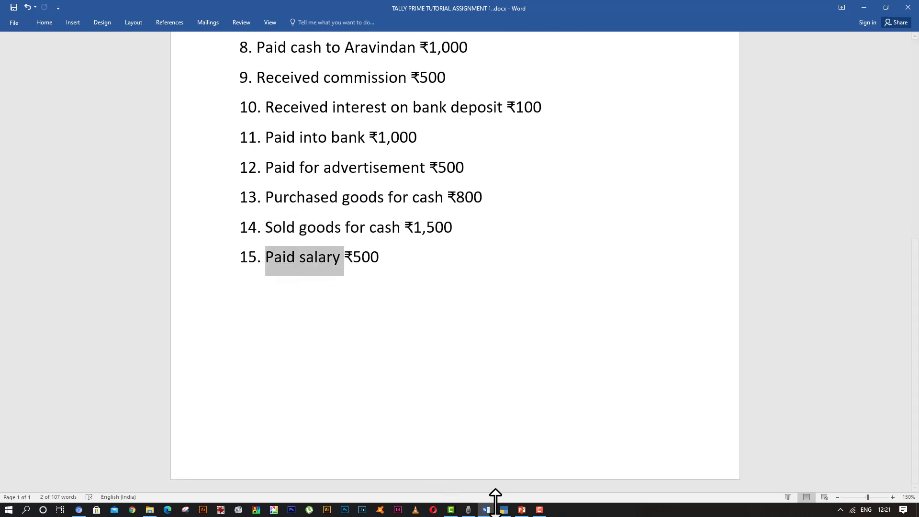
pyautogui.click(503, 509)
pyautogui.write('SALARY A/C')
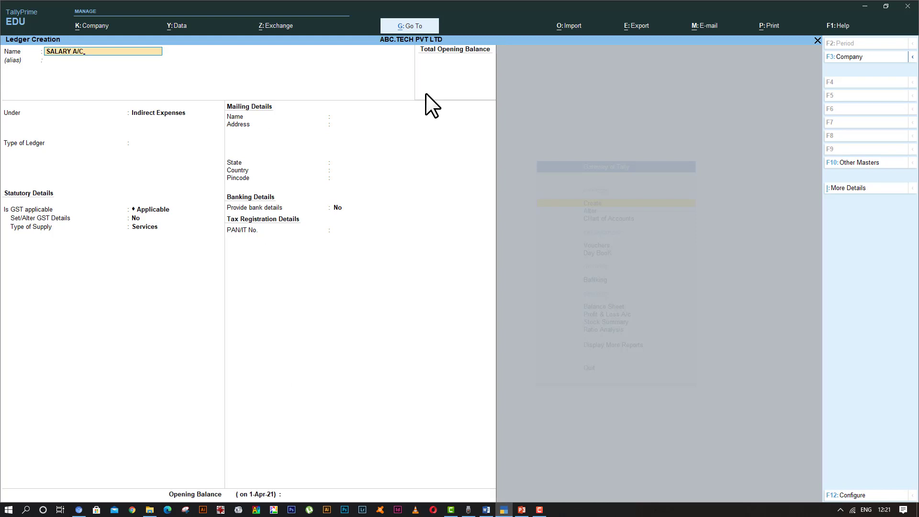
pyautogui.press('Return')
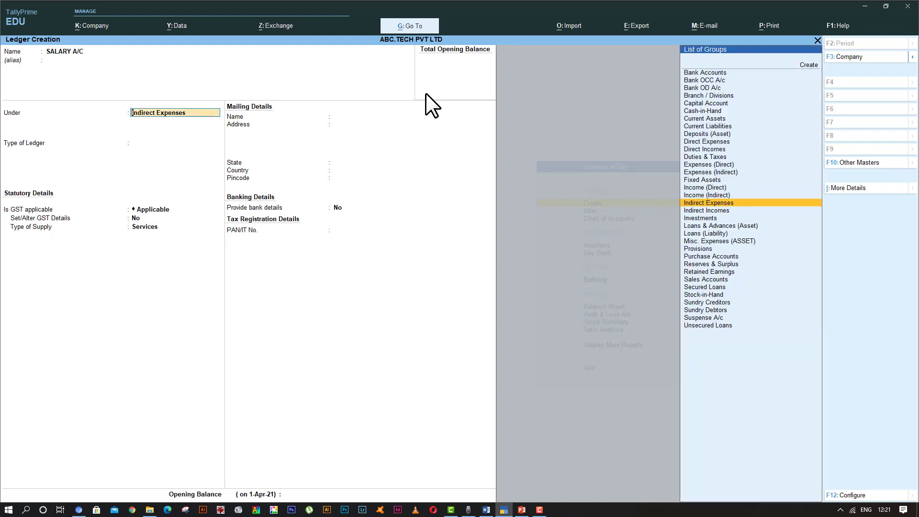
# Place the salary ledger under Indirect Expenses with type Not Applicable, keep its default statutory and banking details, and save it.
pyautogui.write('Ind')
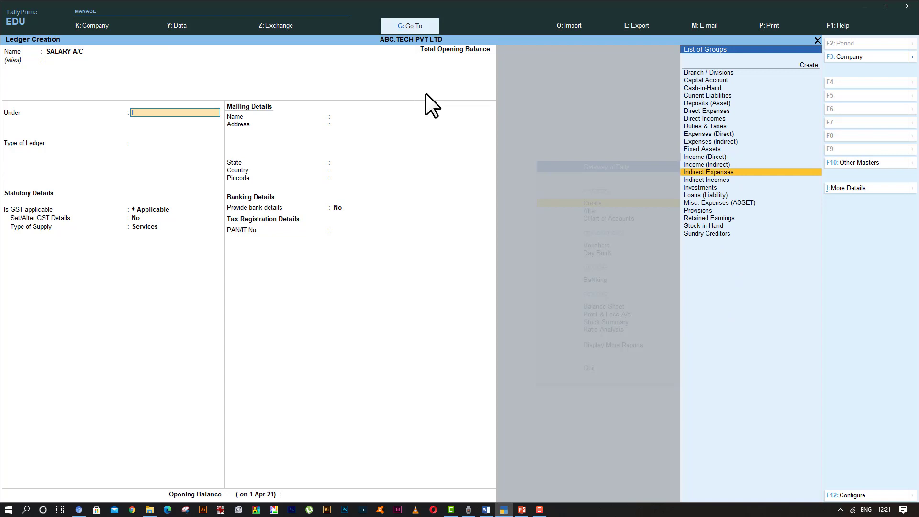
pyautogui.press('Return')
pyautogui.press('Return')
pyautogui.press('Return')
pyautogui.press('Return')
pyautogui.press('Return')
pyautogui.press('Return')
pyautogui.press('Return')
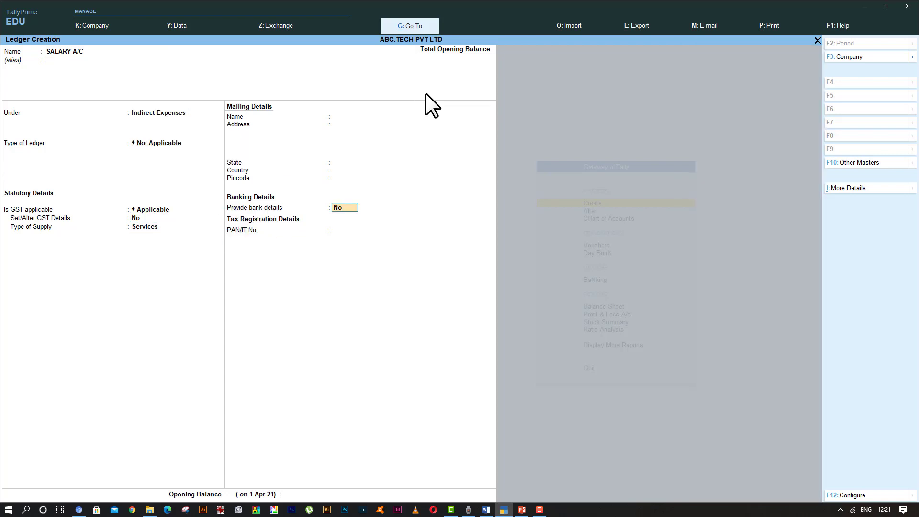
pyautogui.press('Return')
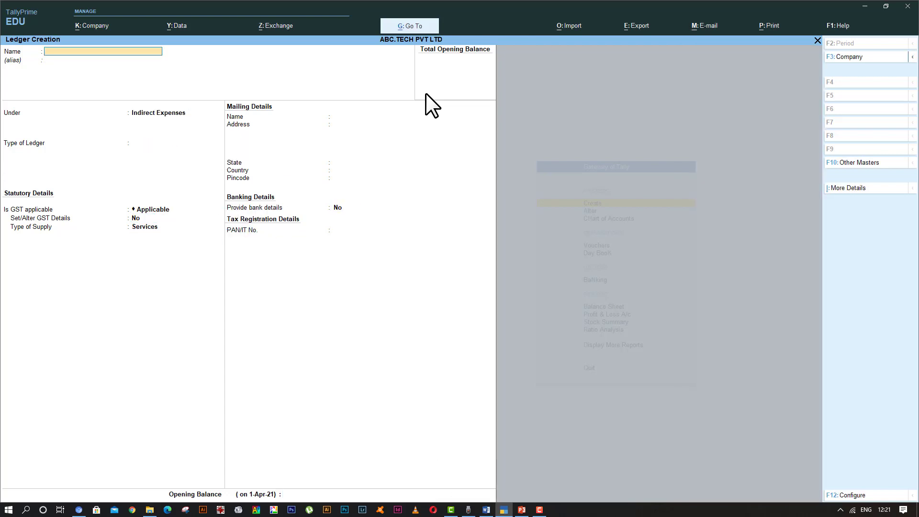
# Review the full transaction list in the Word assignment against the ledgers created in TallyPrime.
pyautogui.click(486, 509)
pyautogui.scroll(2, 450, 255)
pyautogui.scroll(5, 447, 287)
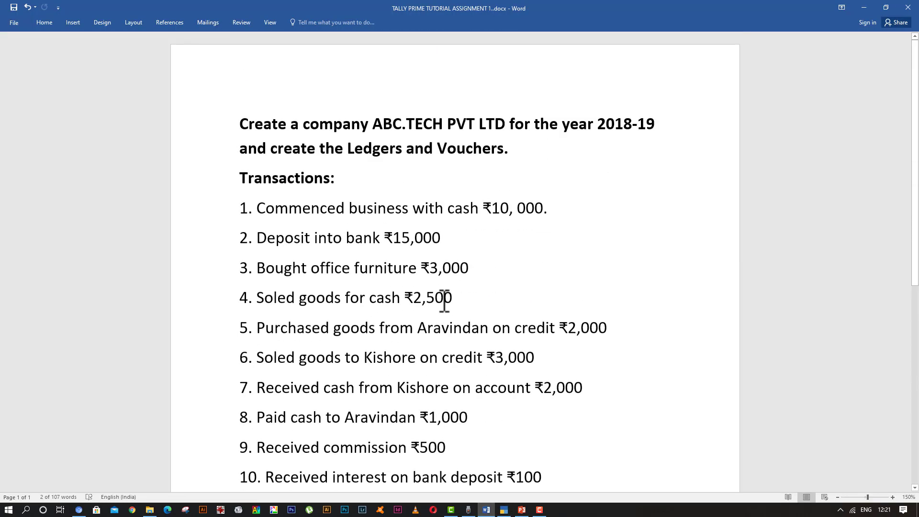
pyautogui.scroll(-6, 444, 300)
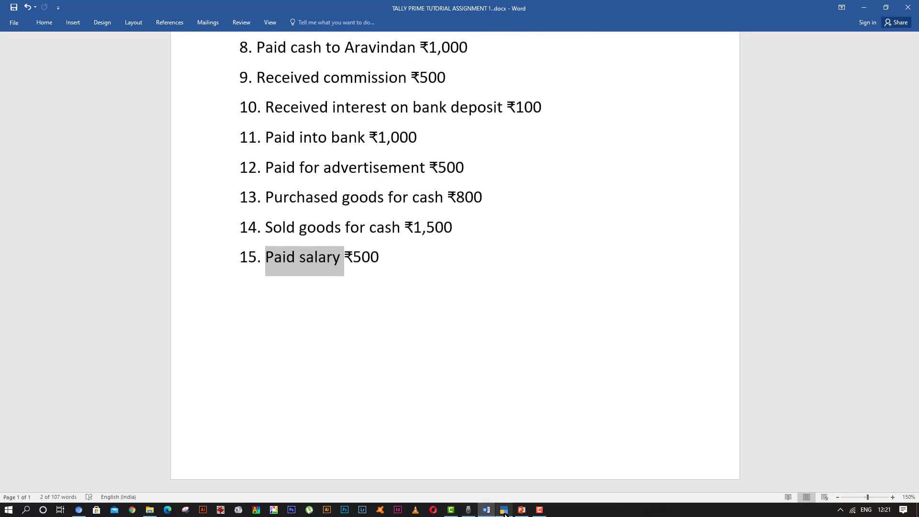
pyautogui.click(504, 510)
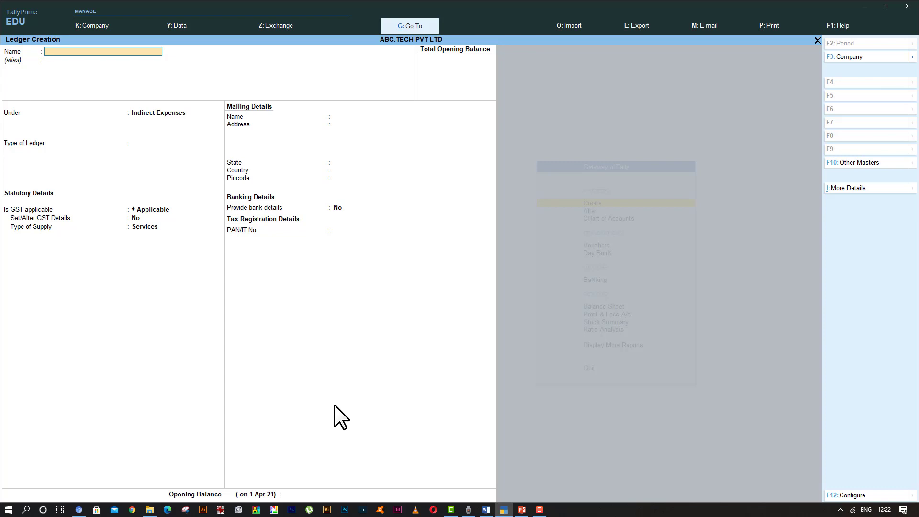
pyautogui.click(503, 512)
pyautogui.scroll(6, 454, 430)
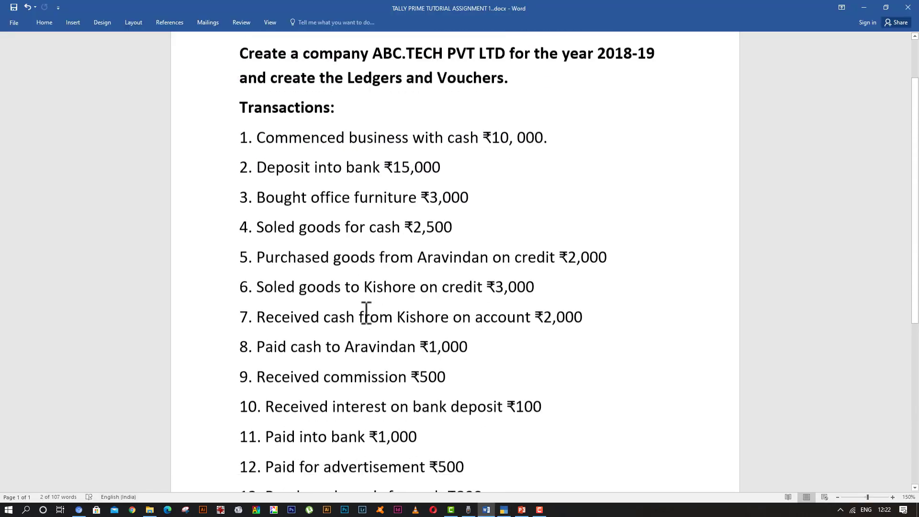
pyautogui.scroll(2, 366, 314)
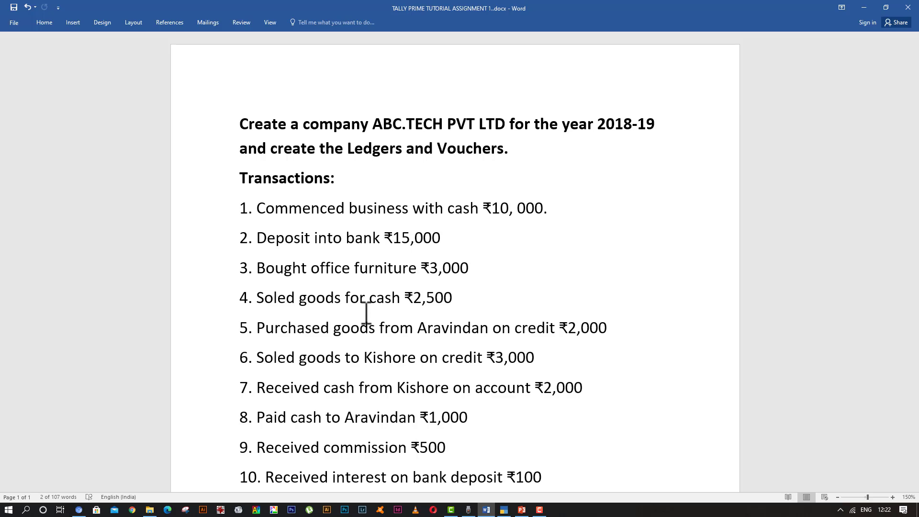
pyautogui.click(537, 510)
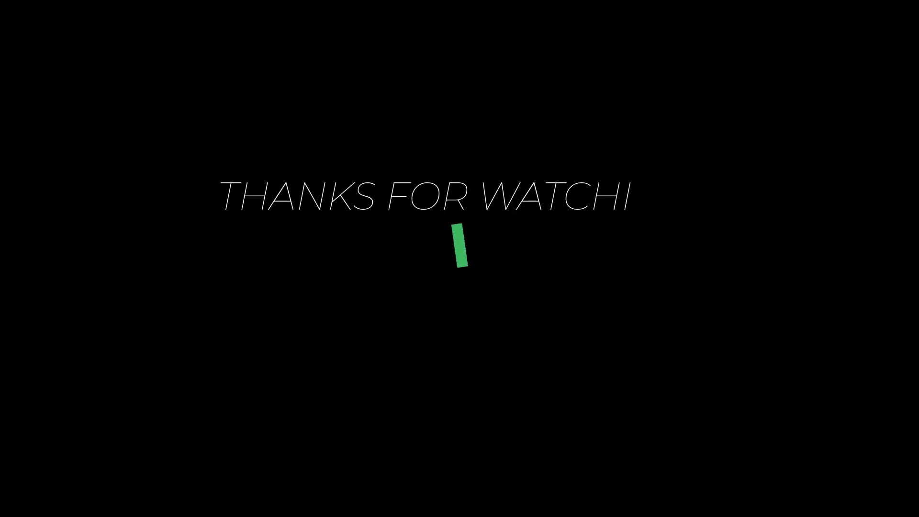